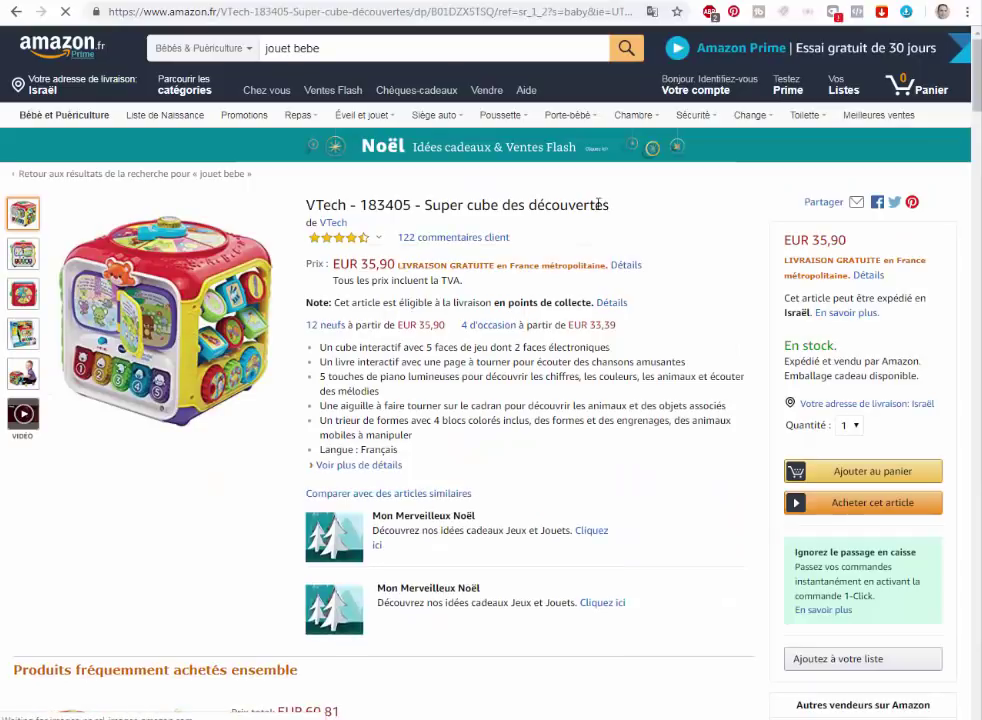
Copy the product title "VTech - 183405 - Super cube des découvertes" from the Amazon product page.
left_click_drag(607, 204, 313, 213)
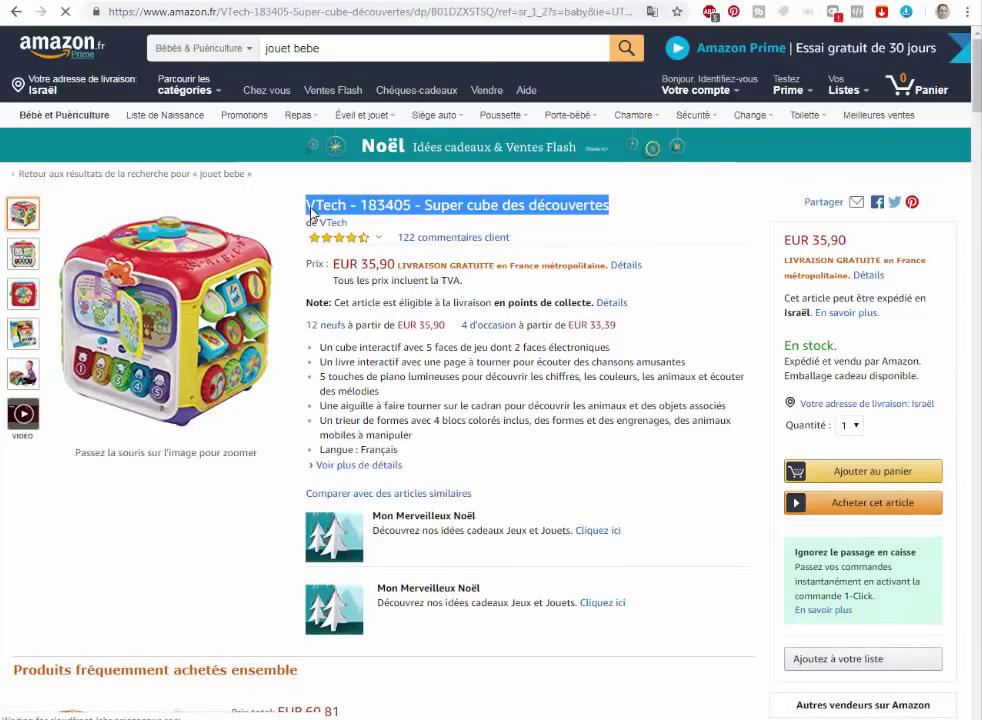
right_click(313, 214)
left_click(350, 221)
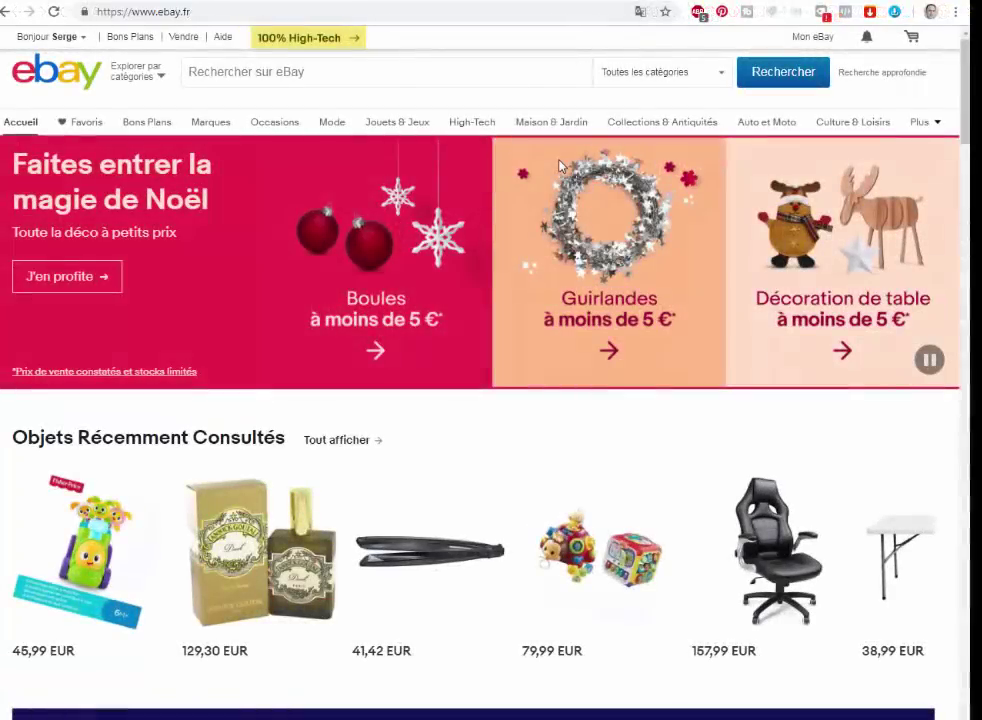
Switch to ebay.fr and search for the copied title "VTech - 183405 - Super cube des découvertes".
left_click(373, 72)
right_click(373, 74)
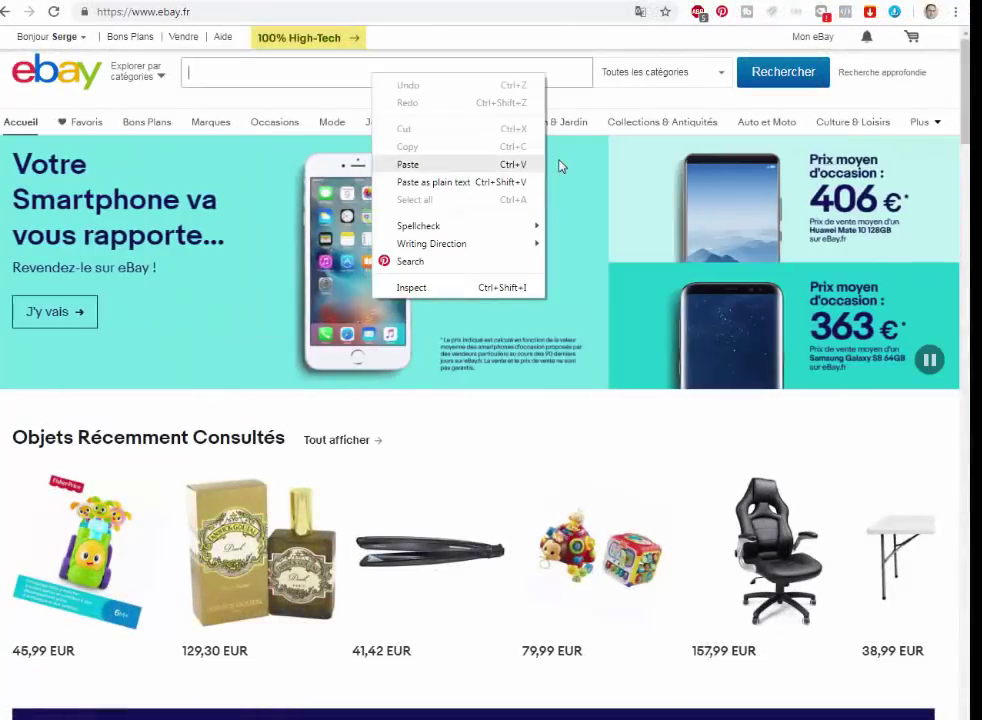
left_click(405, 162)
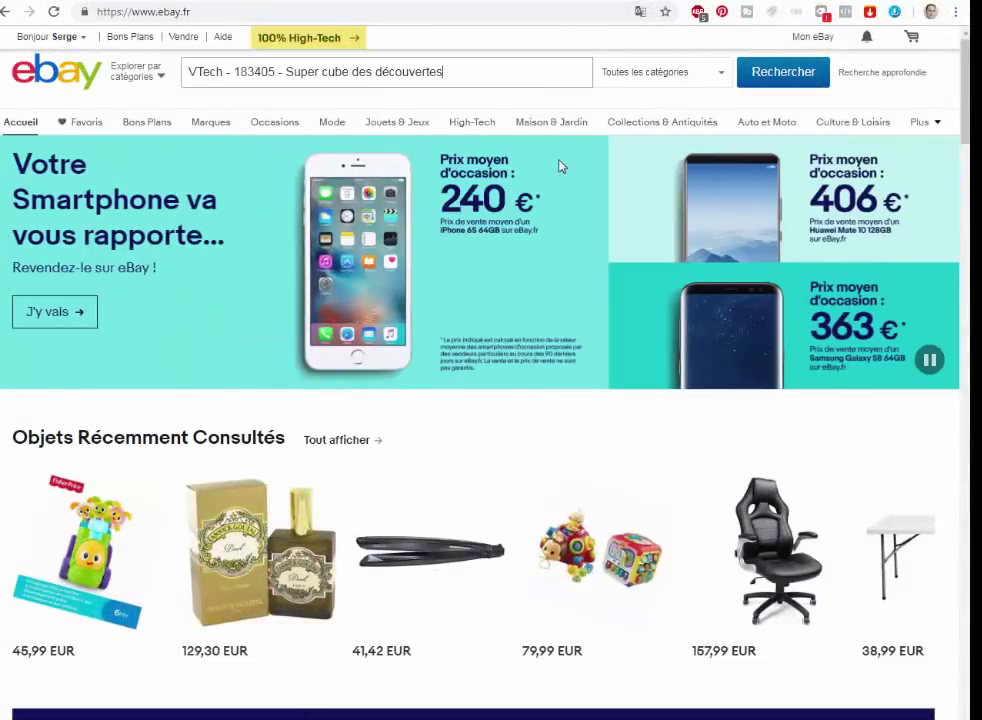
key("Return")
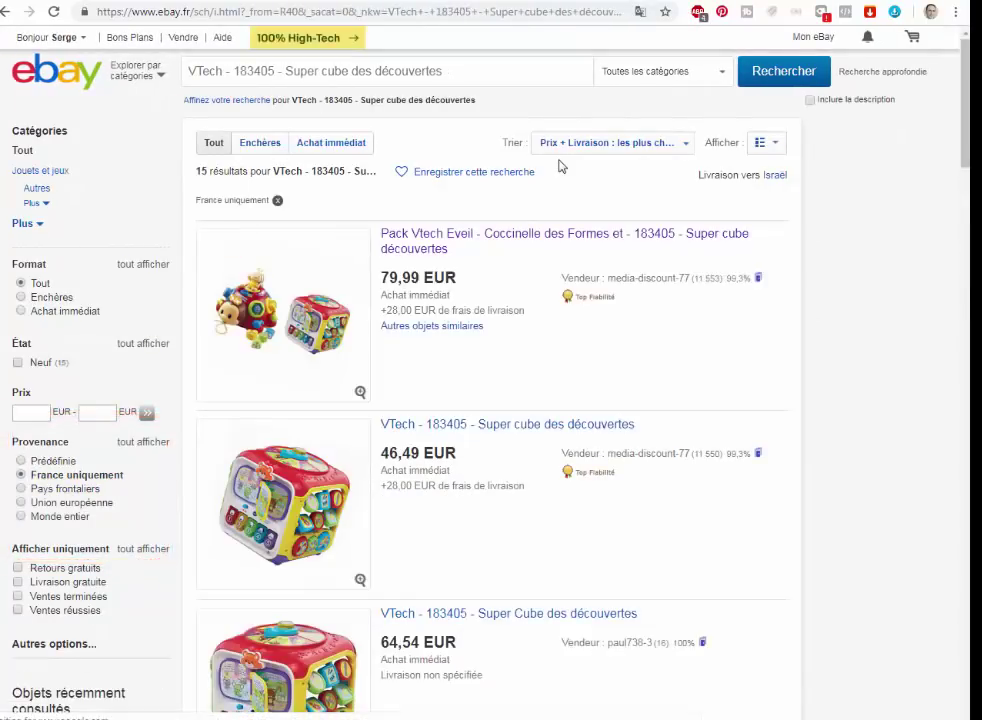
Copy the seller's username from the 46,49 EUR "VTech - 183405 - Super cube des découvertes" listing.
scroll(560, 166, "down", 2)
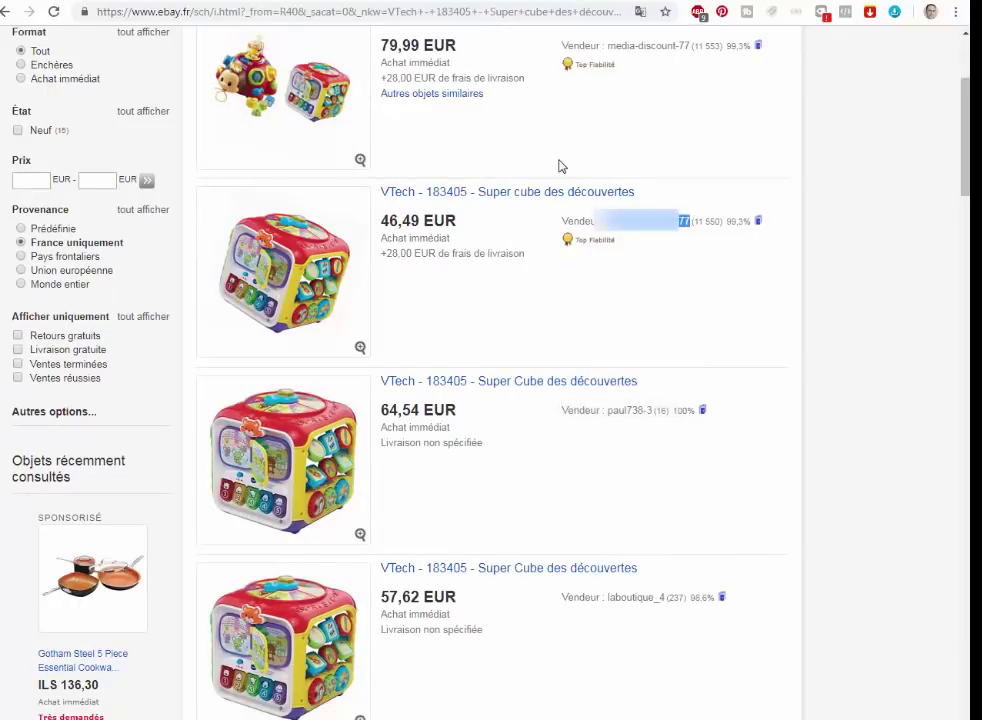
key("shift+F10")
key("Return")
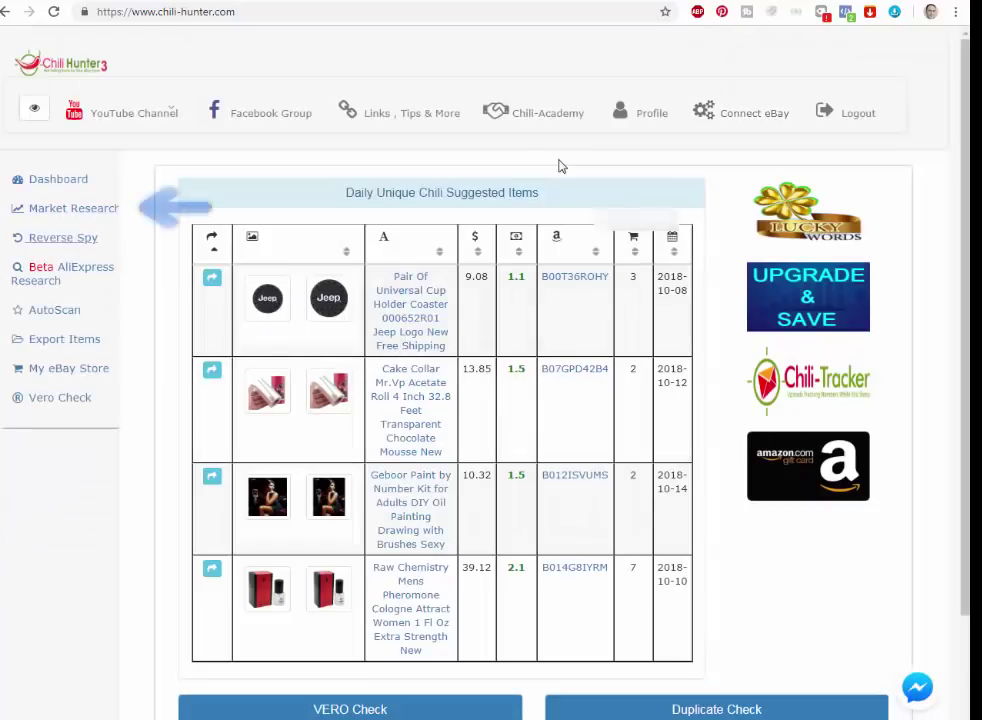
Switch to Chili Hunter, open Market Research and paste the copied seller username as the eBay user to spy on.
left_click(73, 209)
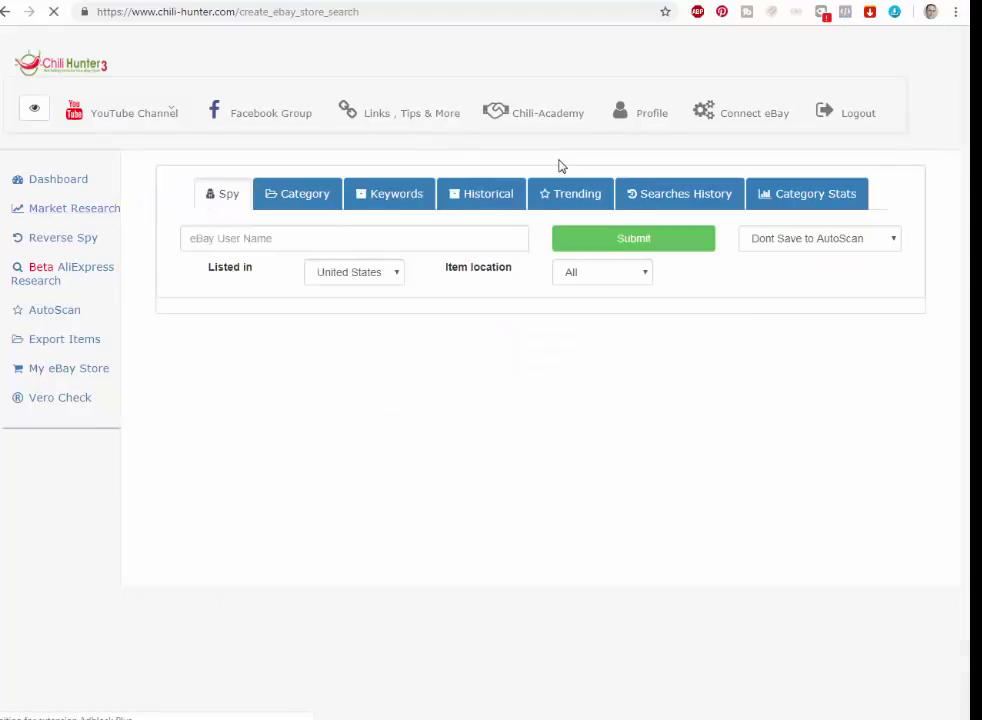
right_click(261, 239)
left_click(296, 329)
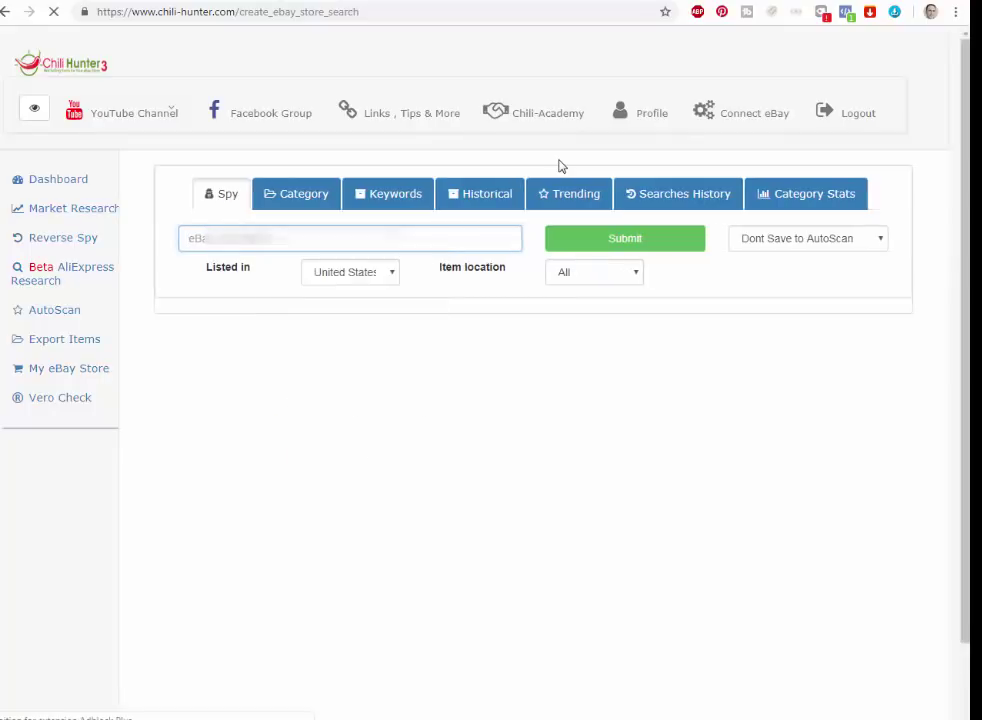
Set the listing site of the seller search to France.
key("Tab")
key("alt+Down")
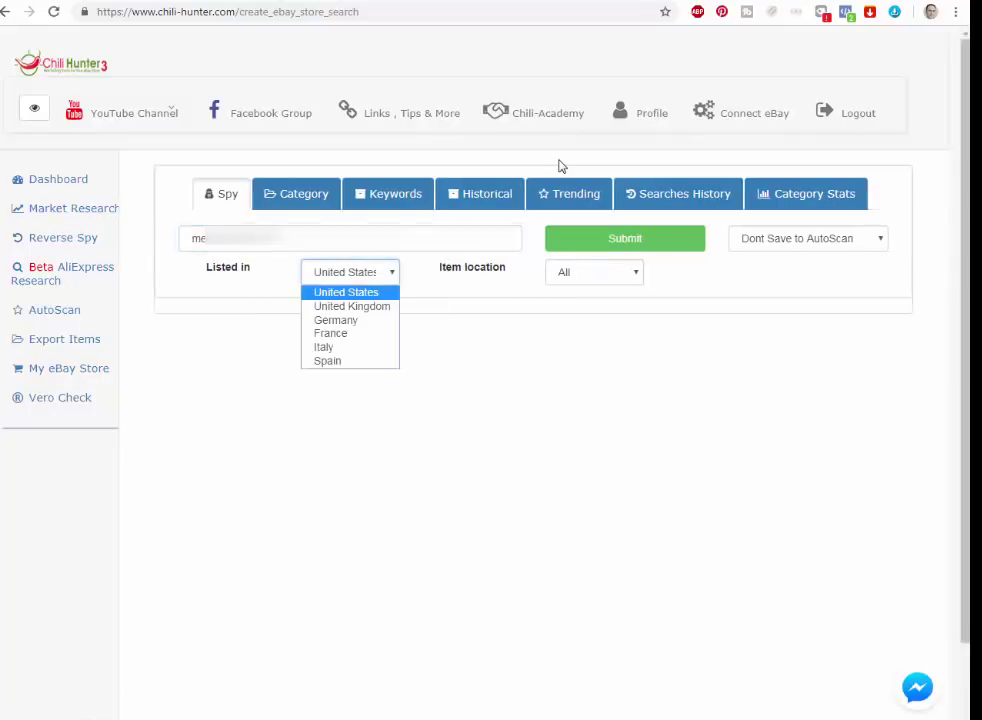
key("Down")
key("Down")
key("Down")
key("Return")
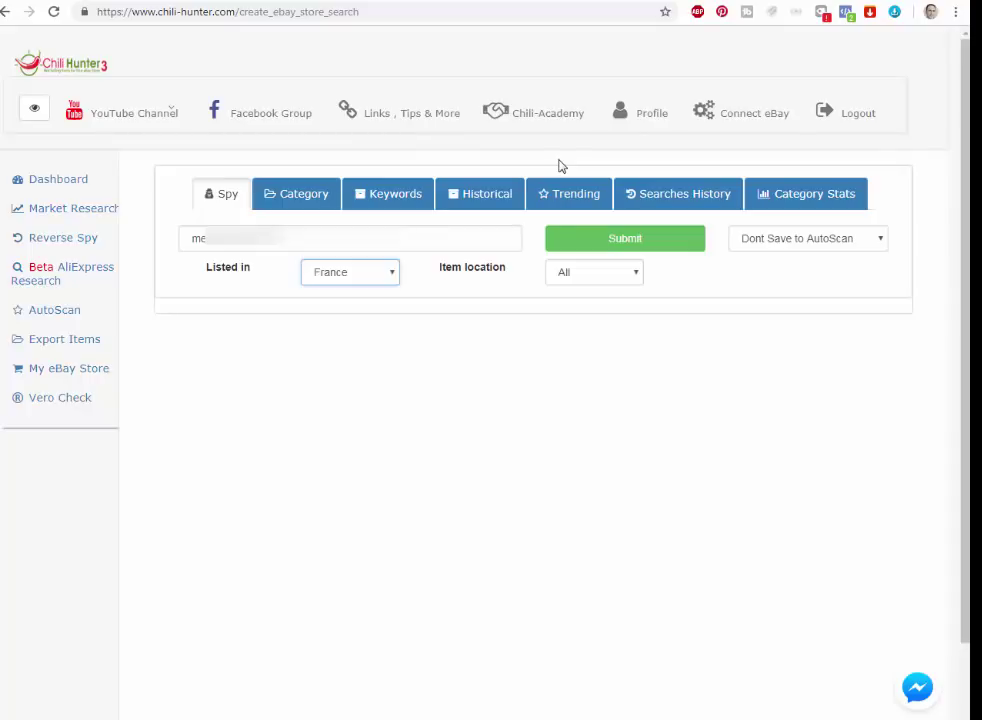
Set the item location to France and submit the seller search.
key("Tab")
key("alt+Down")
key("Down")
key("Down")
key("Down")
key("Down")
key("Down")
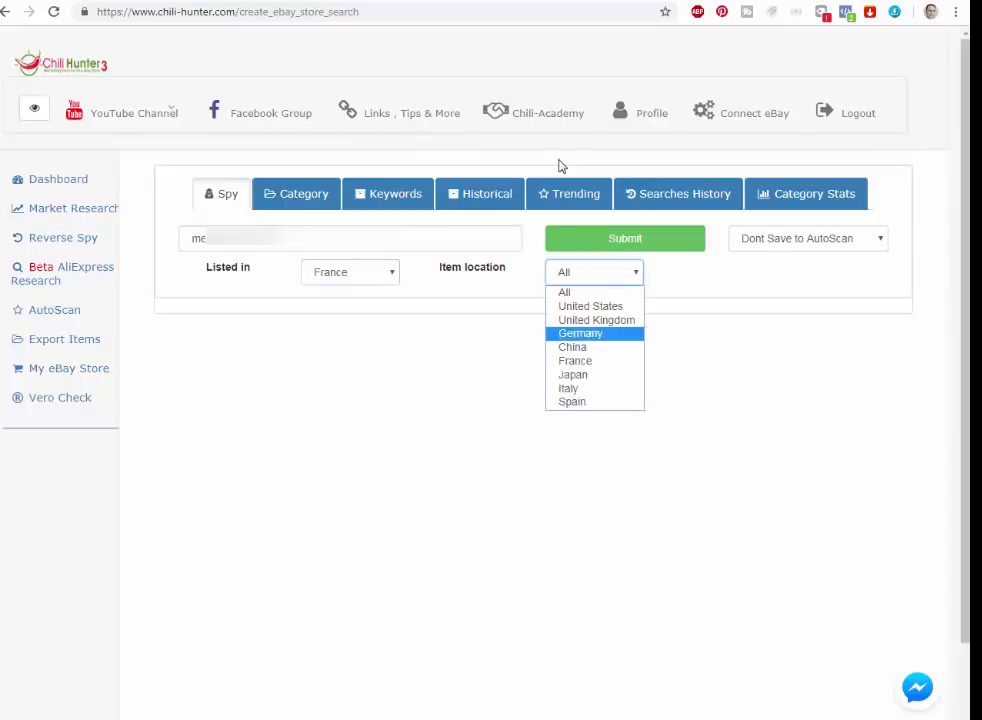
key("Return")
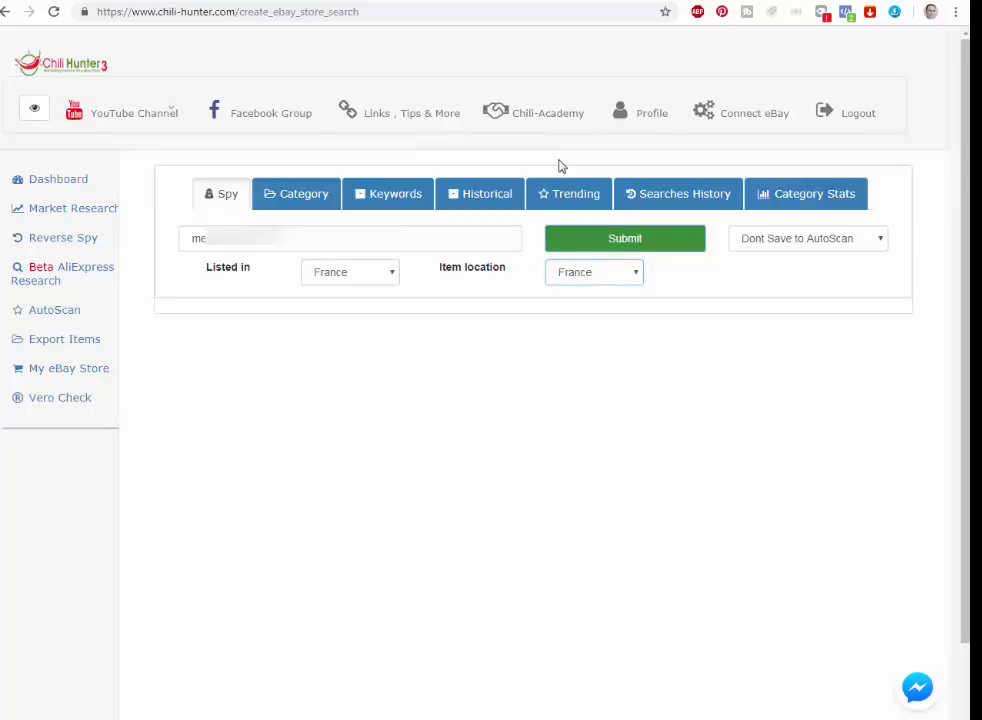
key("Tab")
key("Return")
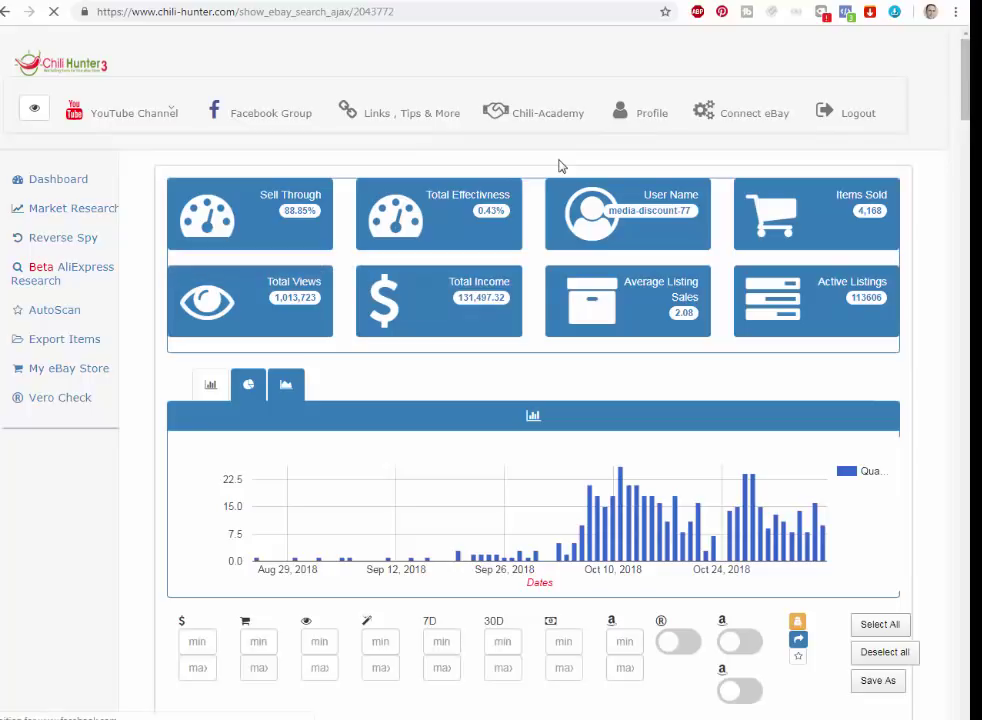
Examine the seller's sales statistics and the filtered table of items, including their 7-day and 30-day sales.
scroll(559, 166, "down", 6)
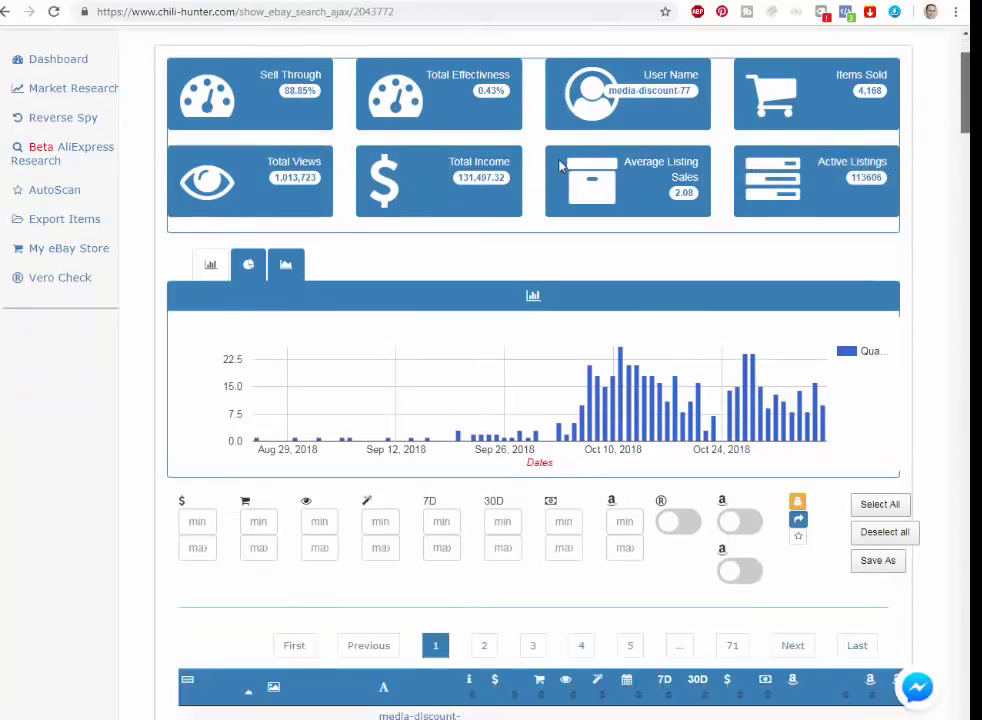
scroll(559, 166, "up", 1)
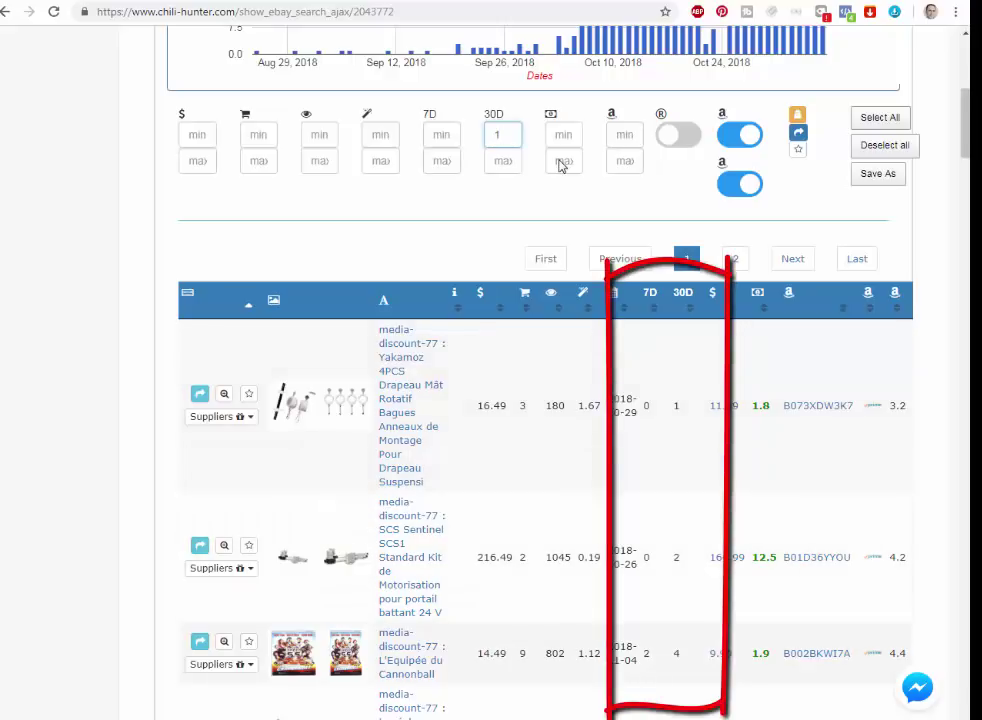
scroll(560, 166, "down", 2)
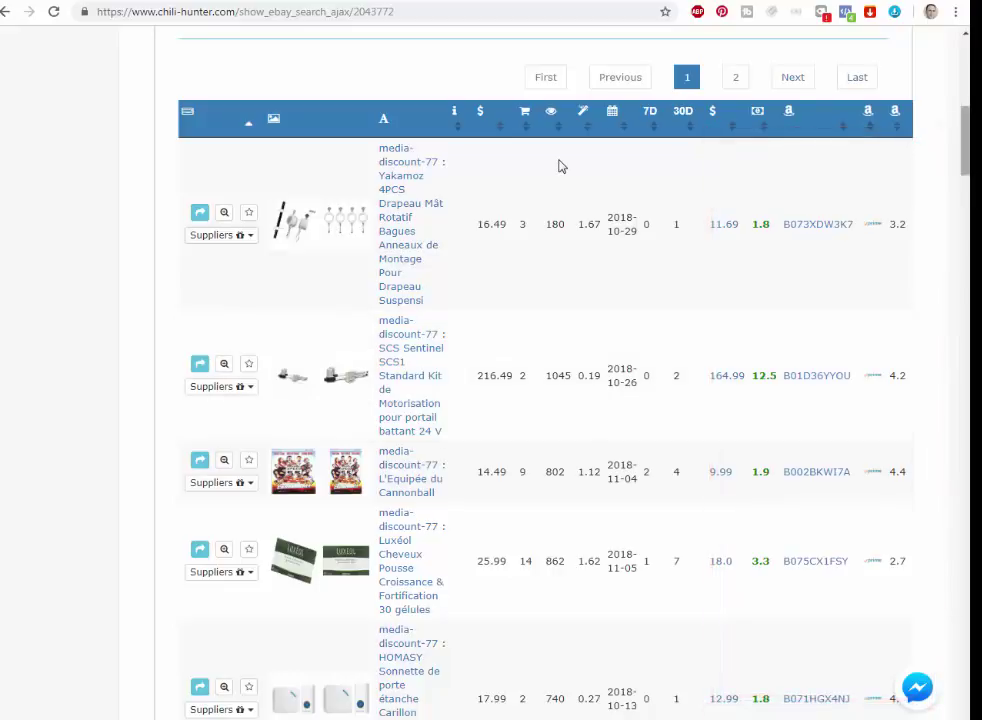
scroll(559, 166, "down", 4)
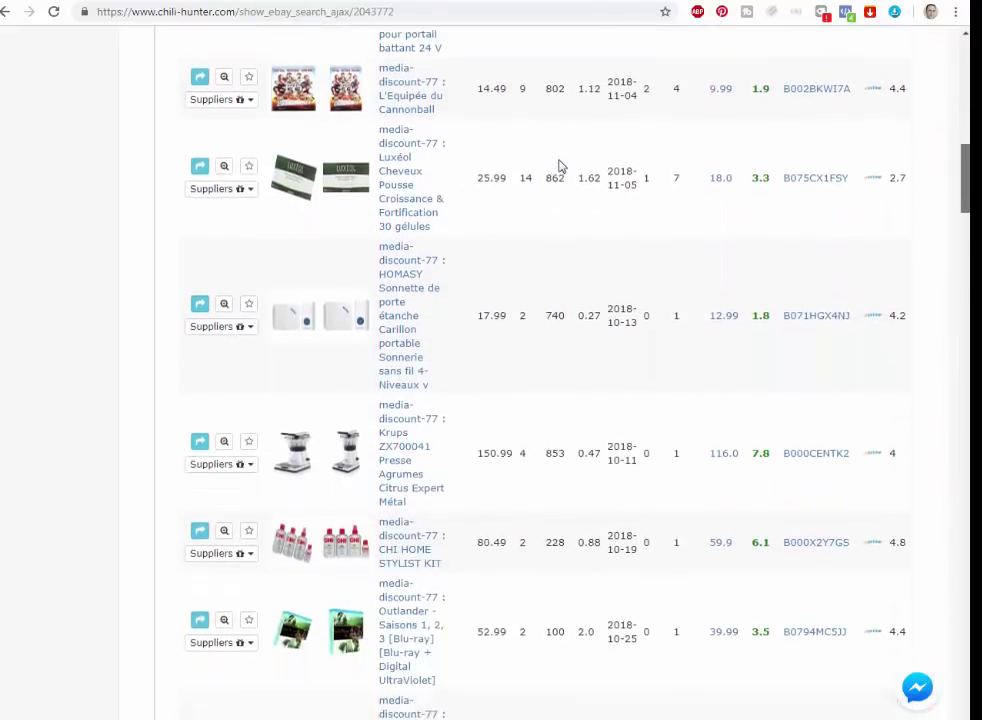
scroll(559, 166, "down", 4)
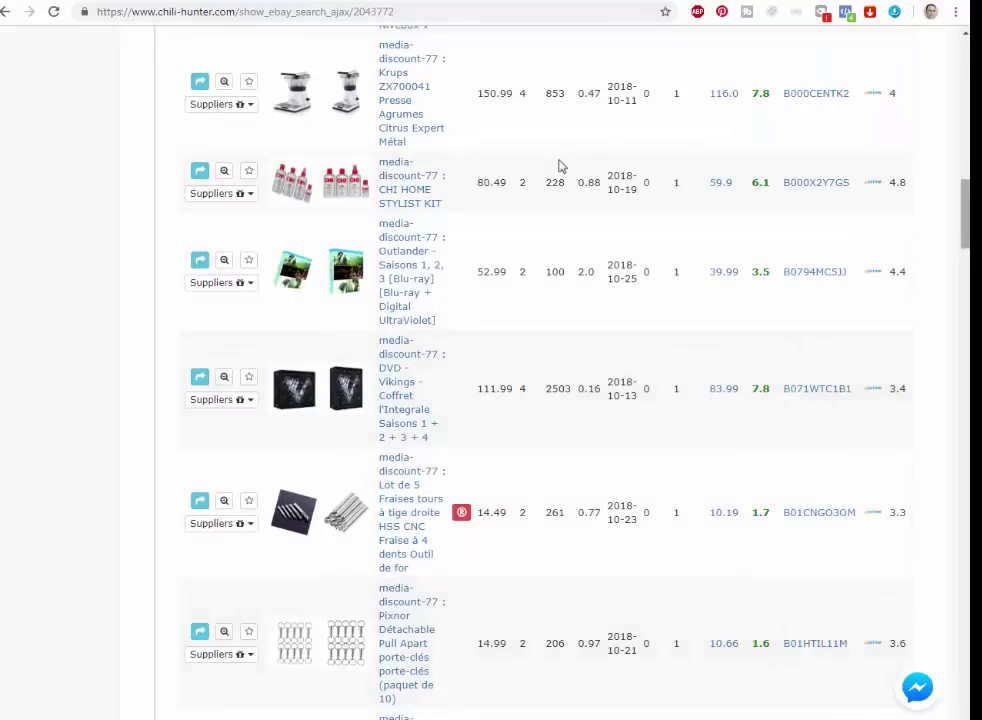
scroll(559, 166, "down", 8)
scroll(559, 166, "up", 17)
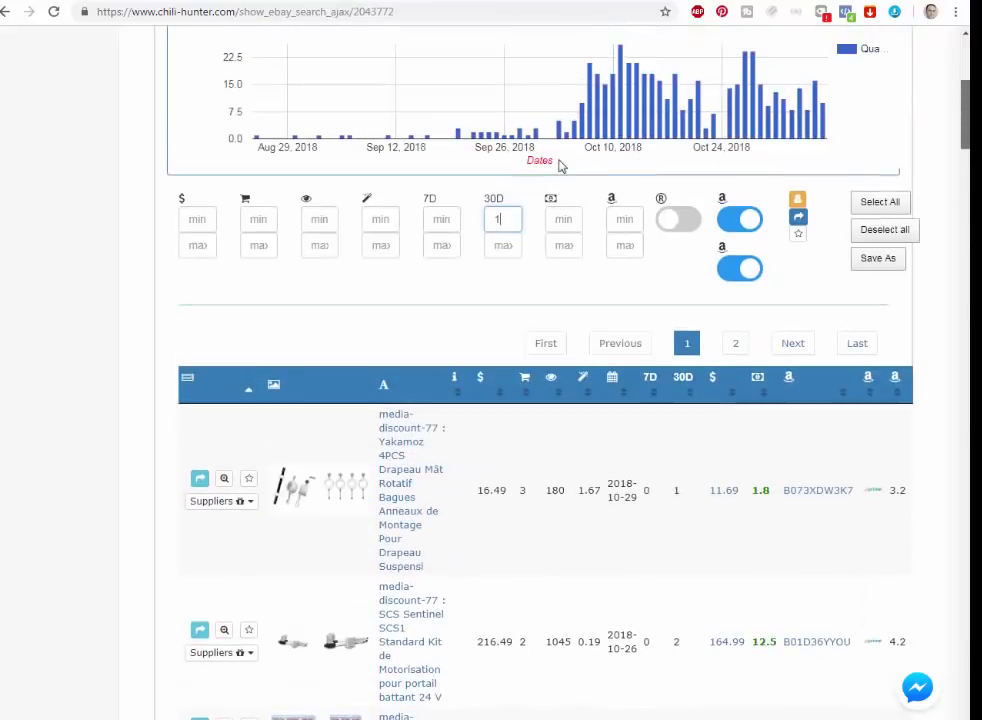
scroll(559, 166, "down", 3)
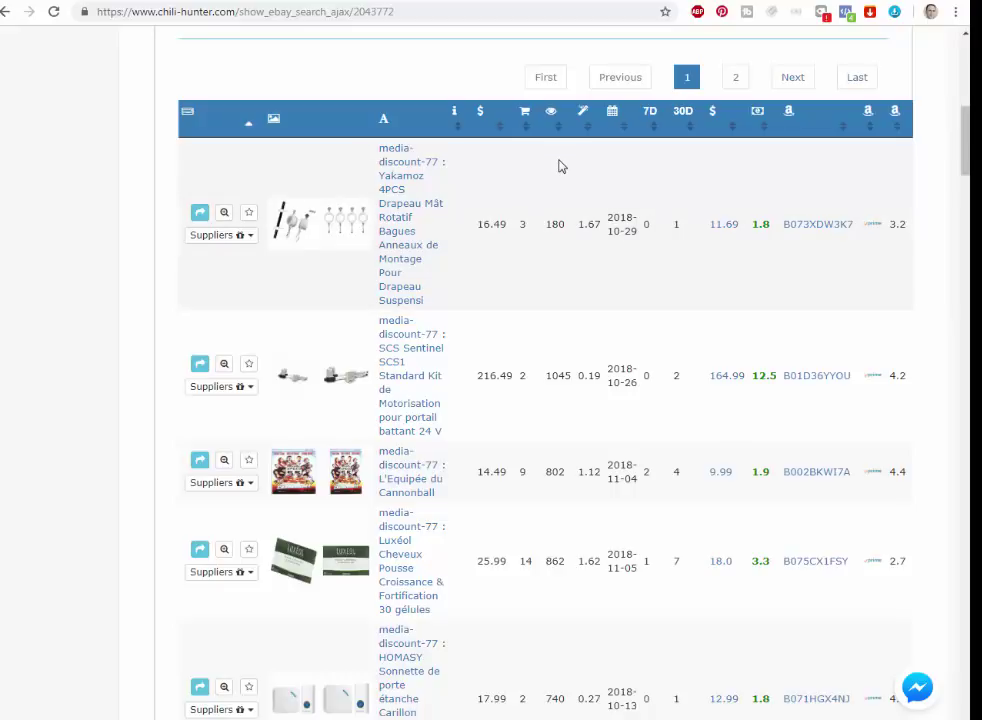
Select the Yakamoz flagpole rings, SCS Sentinel gate kit, L'Equipée du Cannonball and Luxéol capsules rows in the results table.
left_click(559, 166)
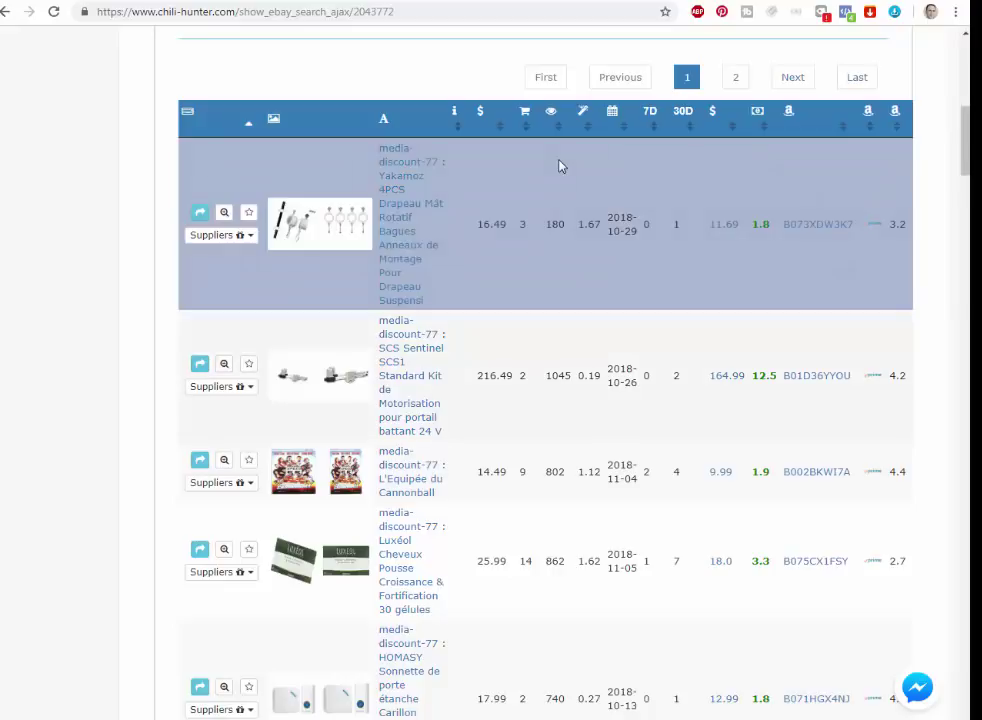
left_click(560, 350)
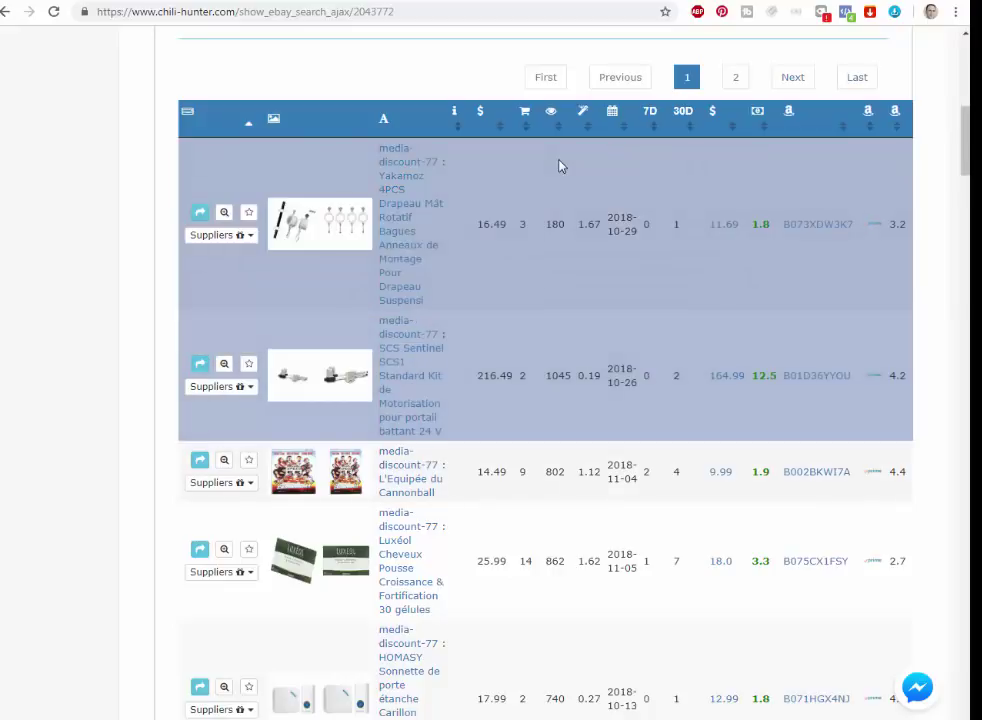
scroll(559, 166, "down", 3)
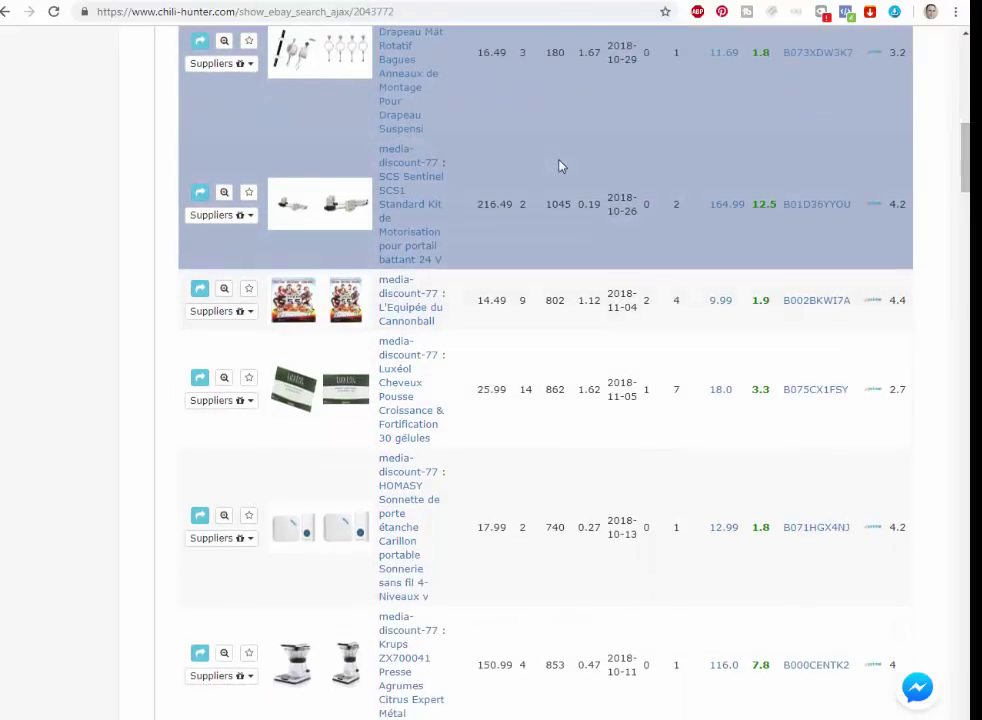
left_click(562, 300)
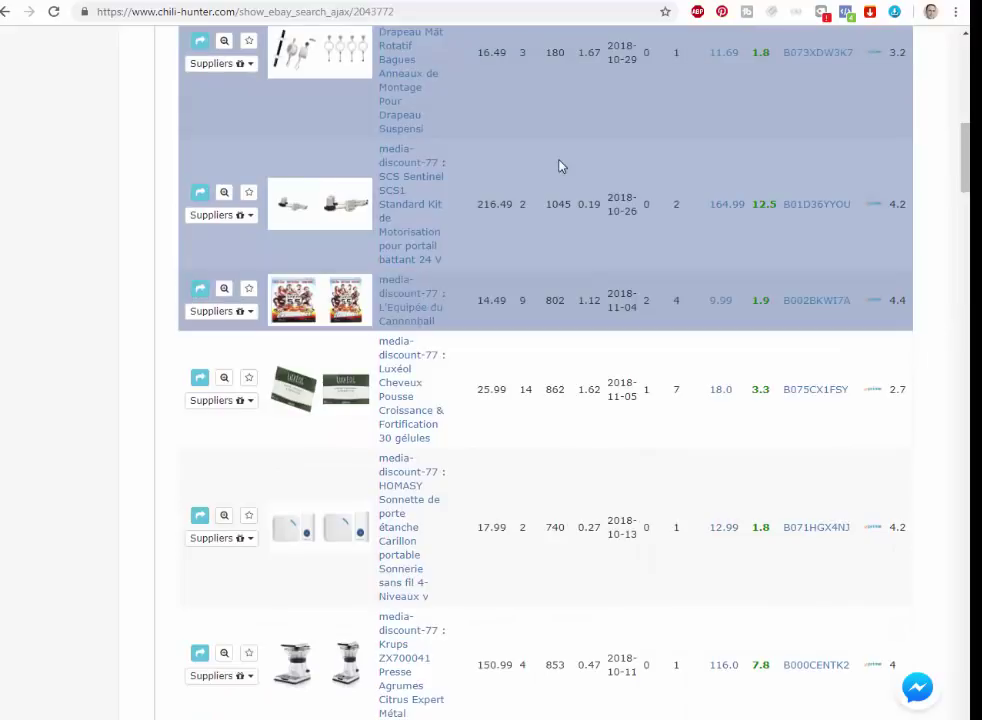
left_click(560, 389)
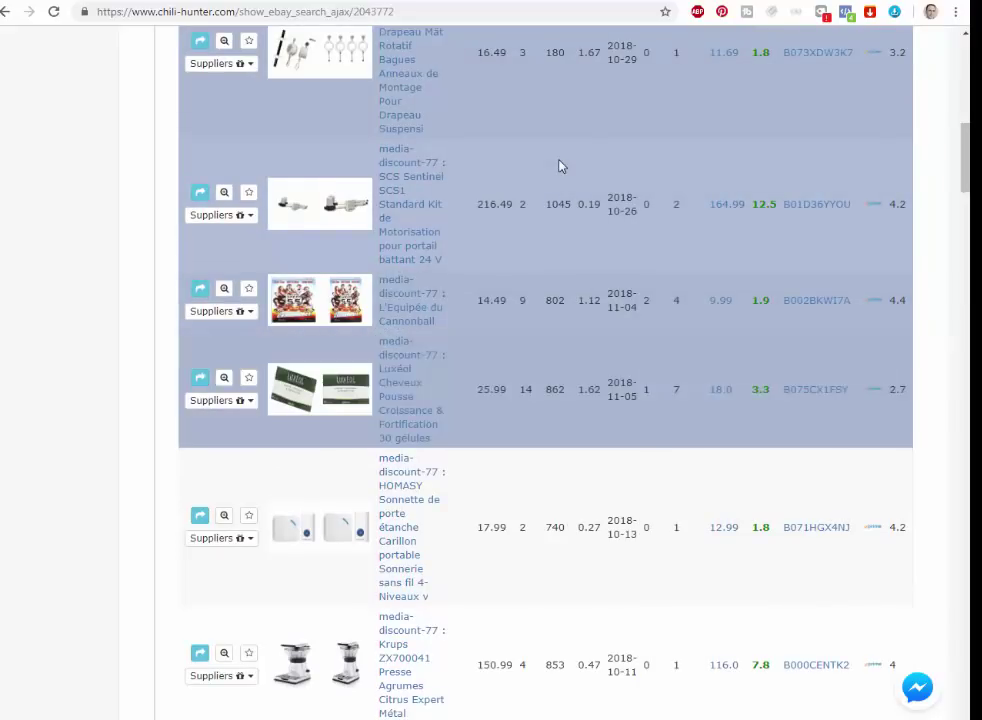
Add the HOMASY doorbell, Krups ZX700041 juicer, CHI Home Stylist Kit, Outlander Blu-ray and Vikings DVD rows to the selection.
scroll(559, 166, "down", 5)
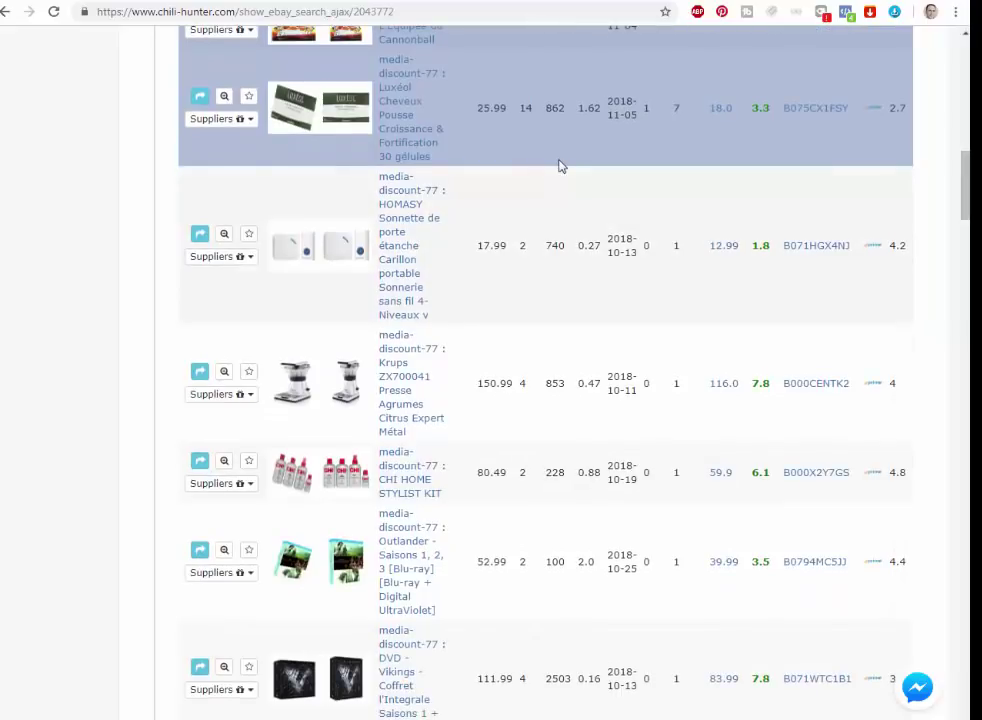
left_click(559, 170)
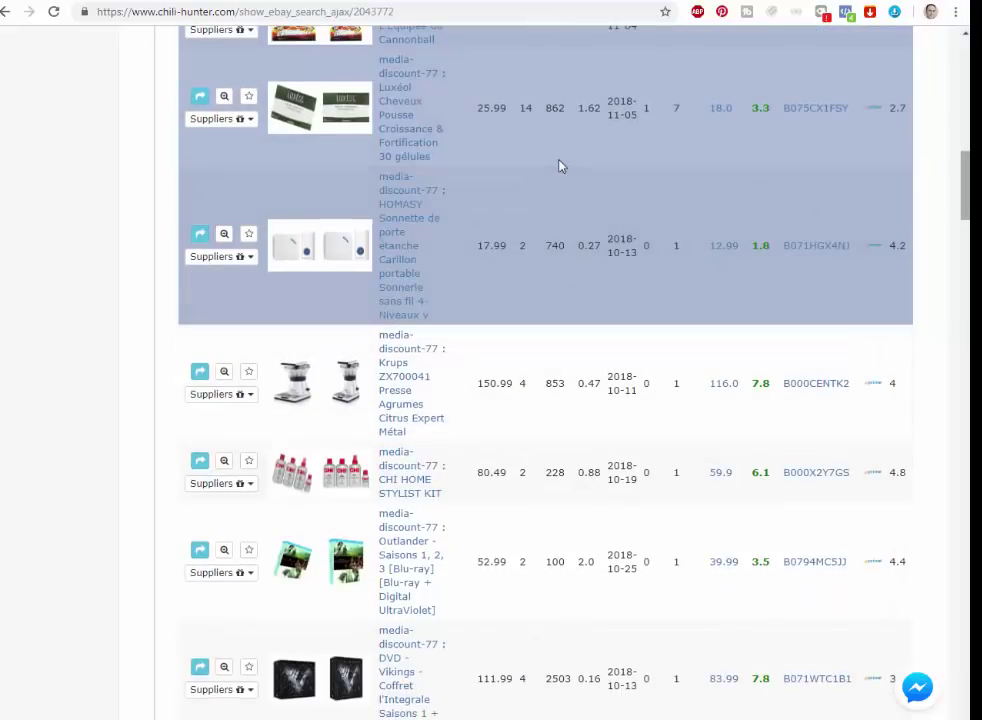
scroll(559, 166, "down", 3)
left_click(559, 166)
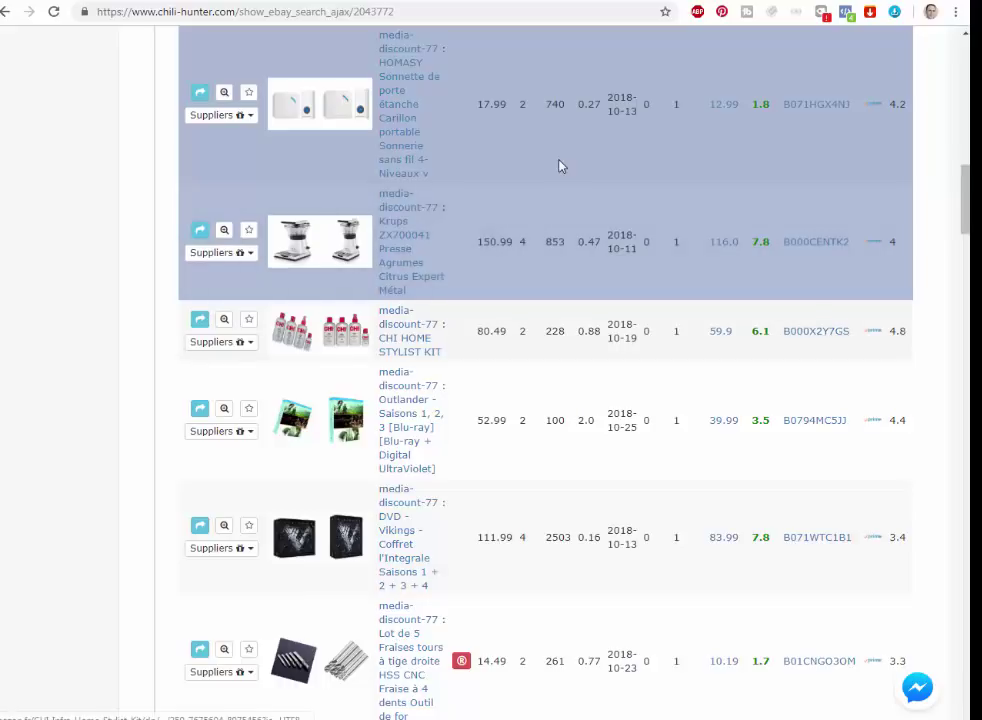
left_click(559, 166)
key("shift+Down")
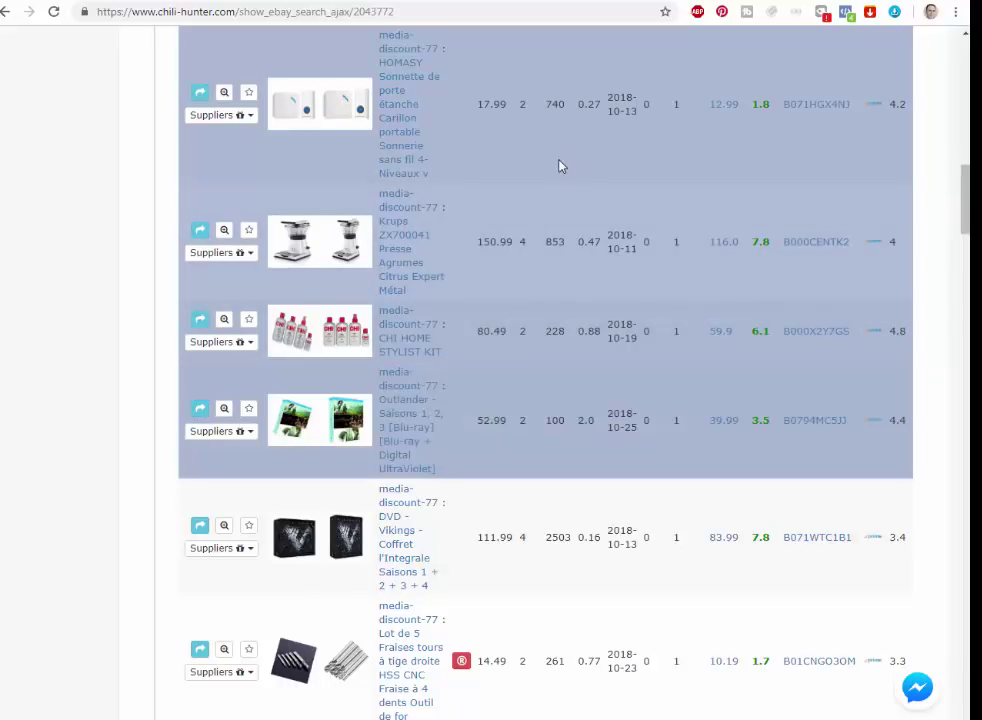
key("shift+Down")
Add the five-piece milling cutter set, Pixnor key rings, 300 ml coconut oil and Esnado butyl tape rows to the selection.
scroll(559, 166, "down", 3)
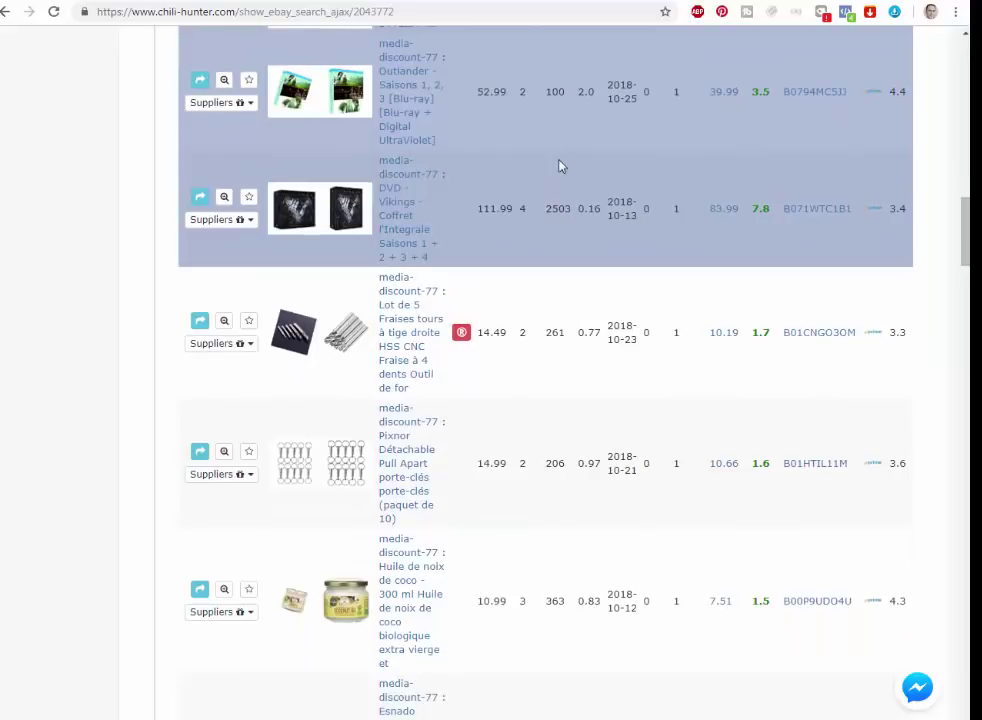
key("shift+Down")
key("shift+Down")
key("shift+Down")
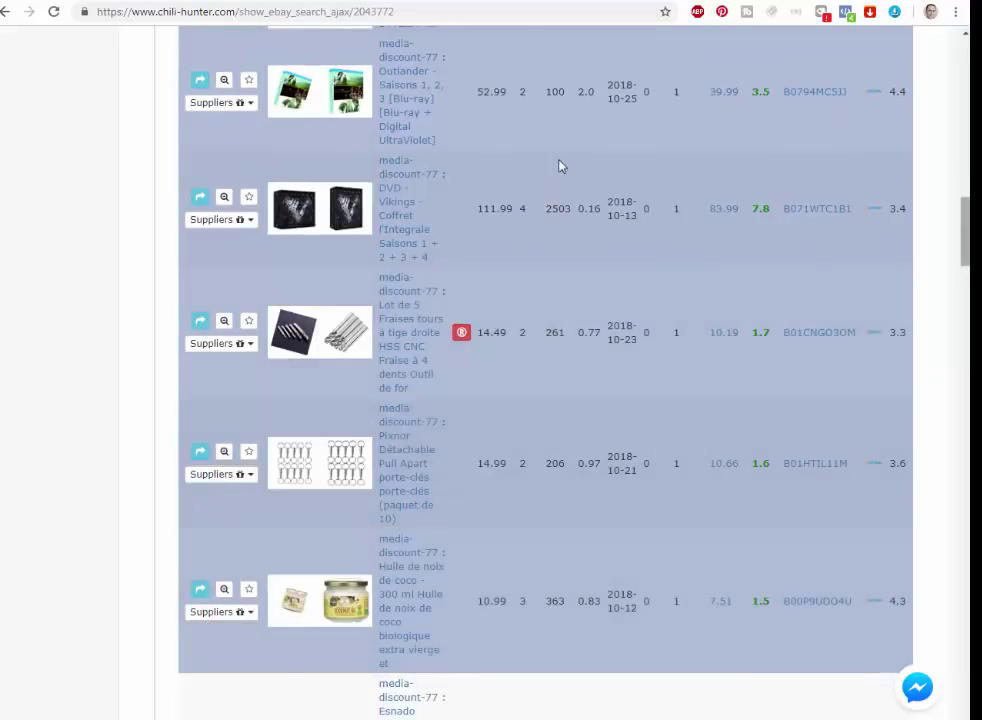
scroll(559, 166, "down", 3)
key("shift+Down")
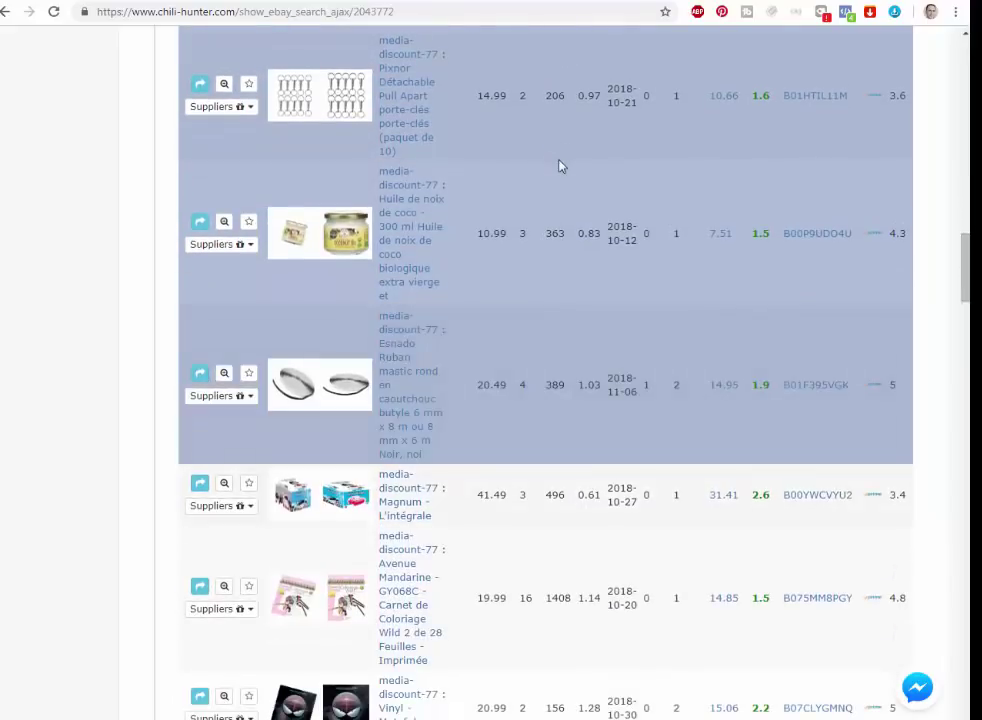
Add the Magnum, Avenue Mandarine colouring book, Mutafukaz vinyl, Papa Schultz and DOMOCLIP crêpe maker rows to the selection.
key("shift+Down")
scroll(559, 166, "down", 3)
key("shift+Down")
key("shift+Down")
key("shift+Down")
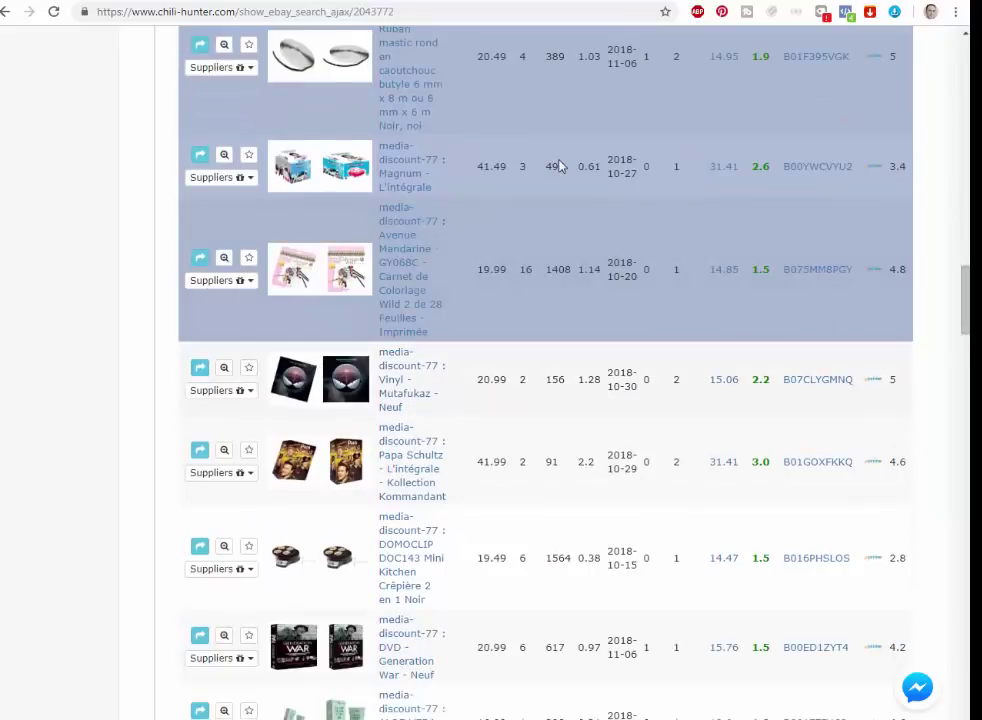
key("shift+Down")
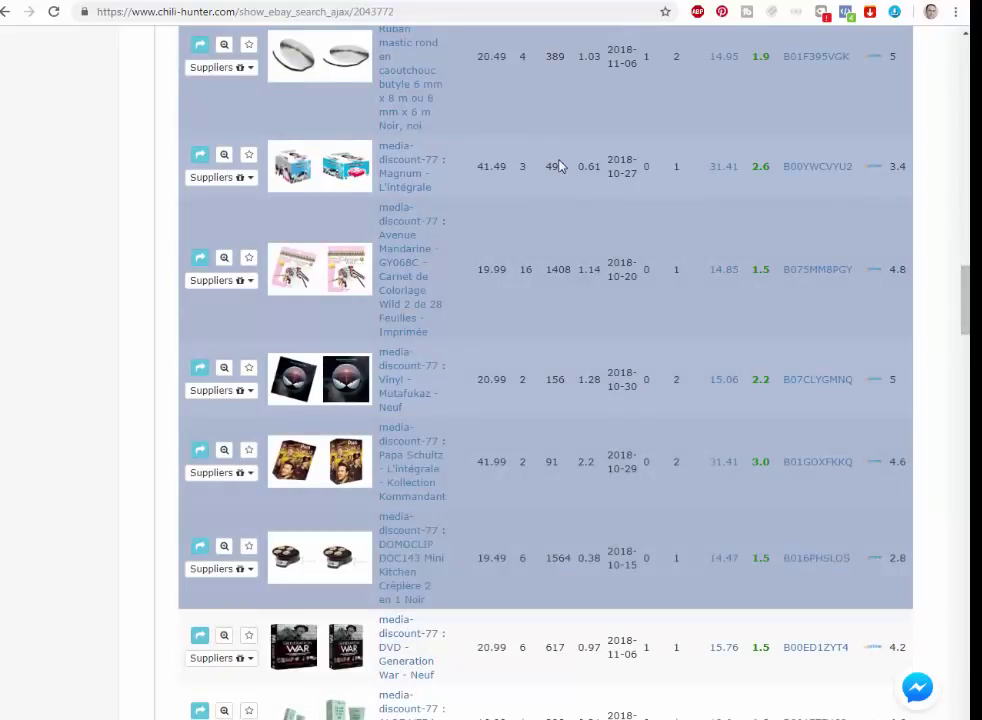
Add the Generation War DVD, aloe vera gel, Optibelt dryer belt, TomyTEC chassis and 24-piece nail polish rows to the selection.
key("shift+Down")
scroll(559, 166, "down", 3)
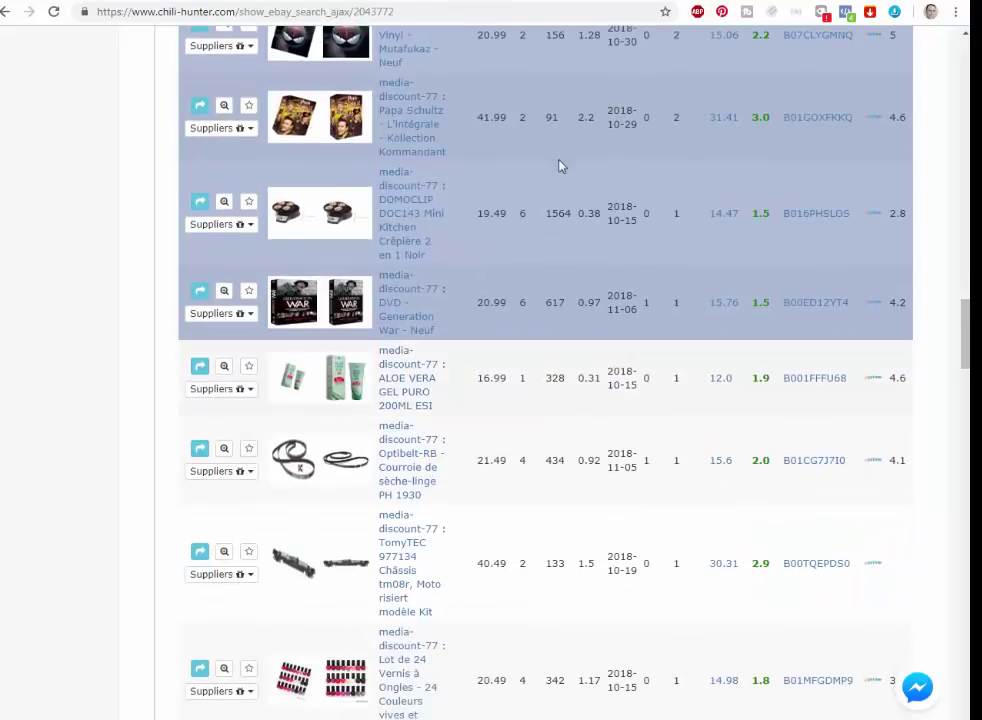
key("shift+Down")
key("shift+Down")
key("shift+Down")
key("shift+Down")
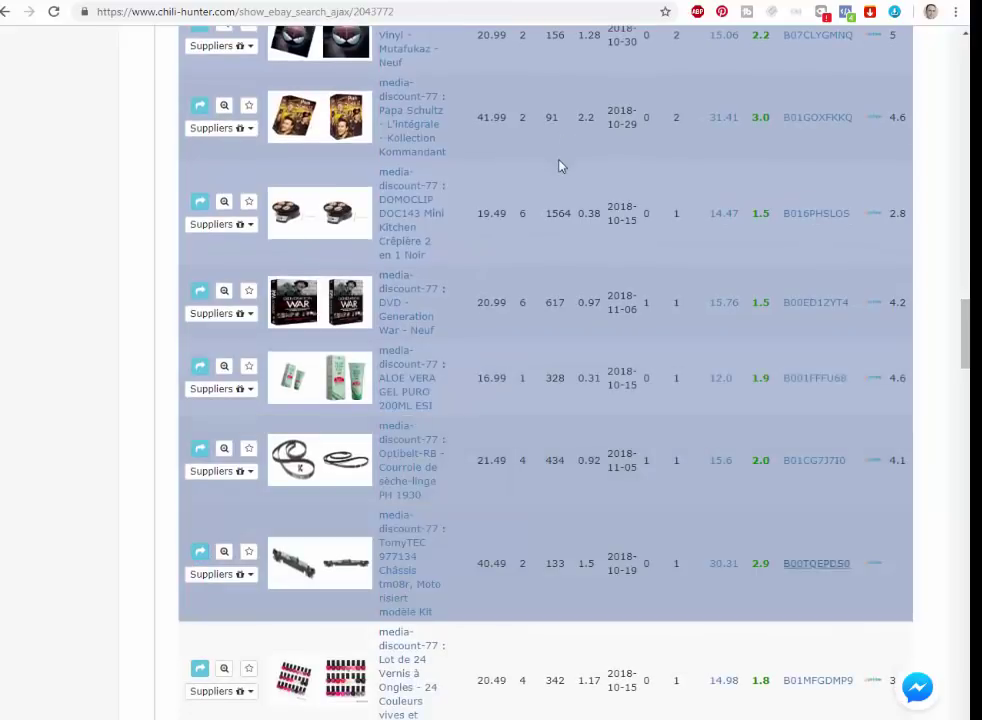
scroll(559, 166, "down", 3)
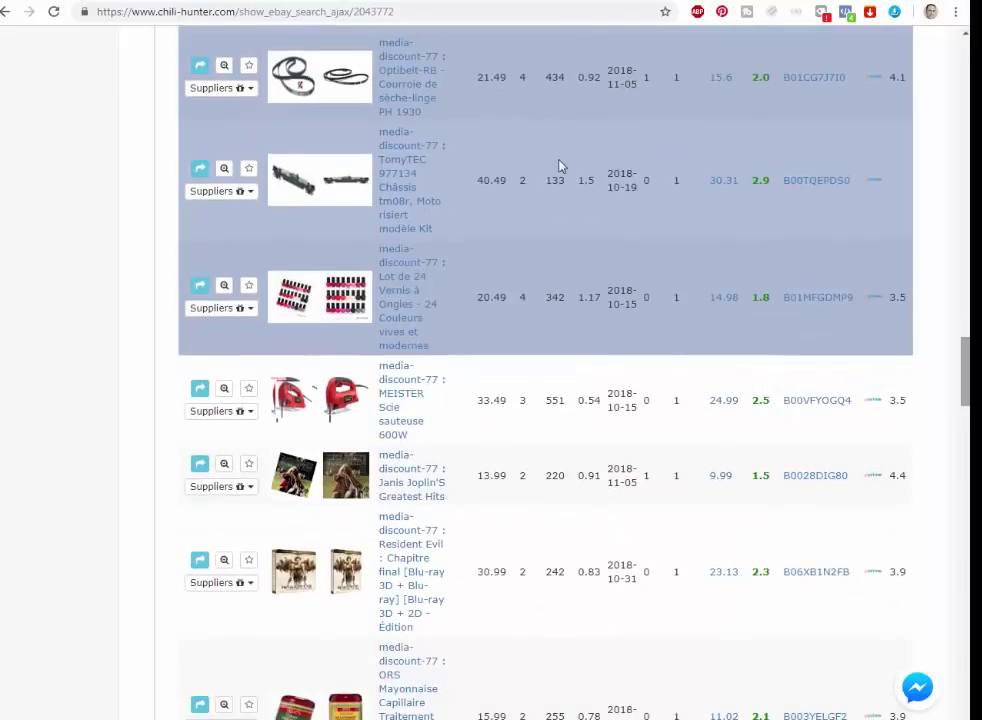
Add the MEISTER jigsaw, Janis Joplin's Greatest Hits and Resident Evil Blu-ray rows to the selection.
key("shift+Down")
key("shift+Down")
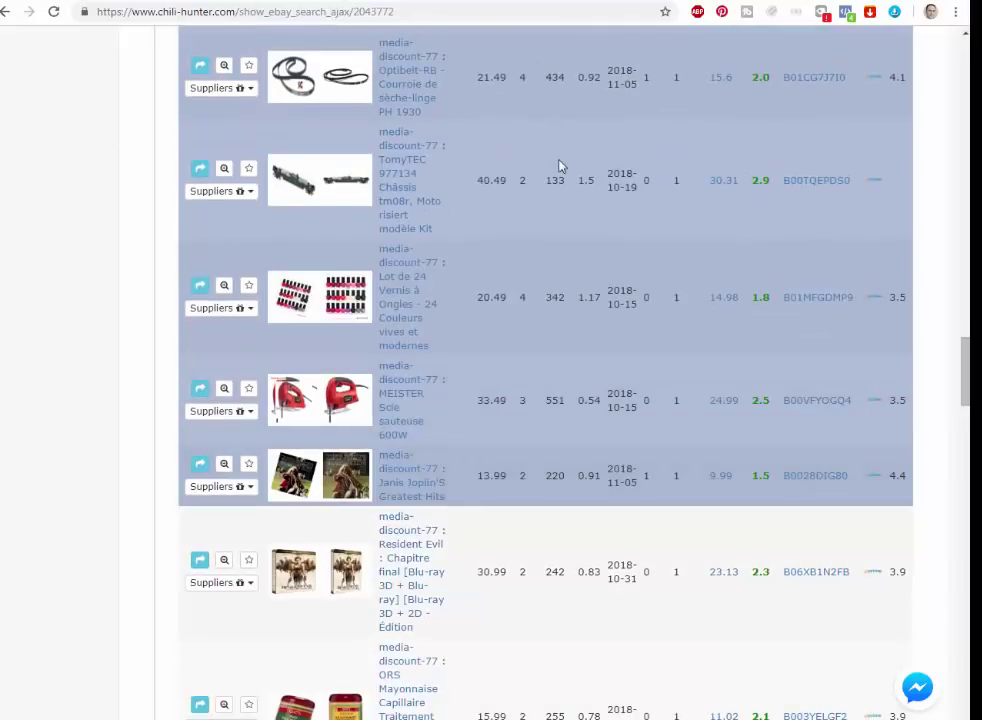
key("shift+Down")
scroll(559, 166, "down", 3)
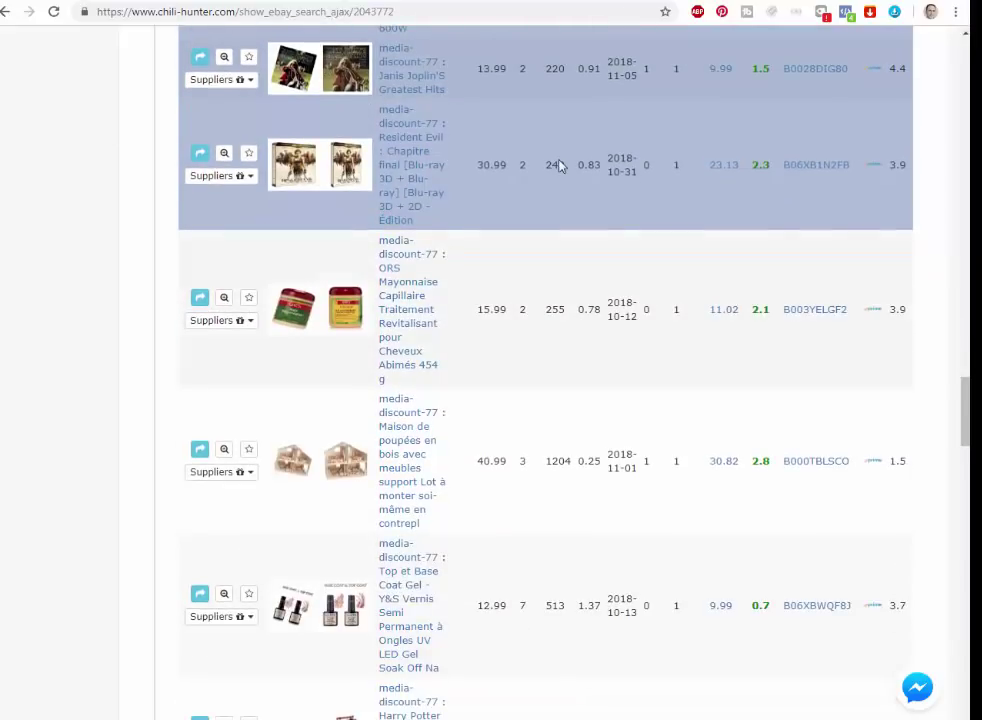
Add the ORS hair mayonnaise, wooden dollhouse, Y&S gel coat, Harry Potter bag and D-Link switch rows to the selection.
key("shift+Down")
key("shift+Down")
key("shift+Up")
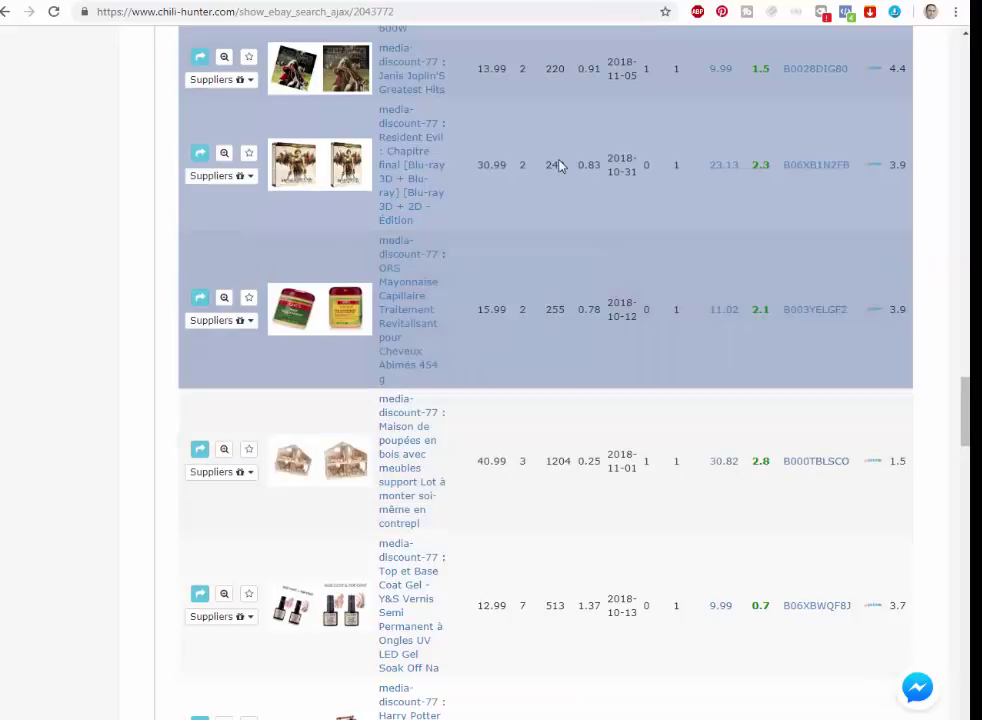
key("shift+Down")
key("shift+Down")
scroll(559, 166, "down", 3)
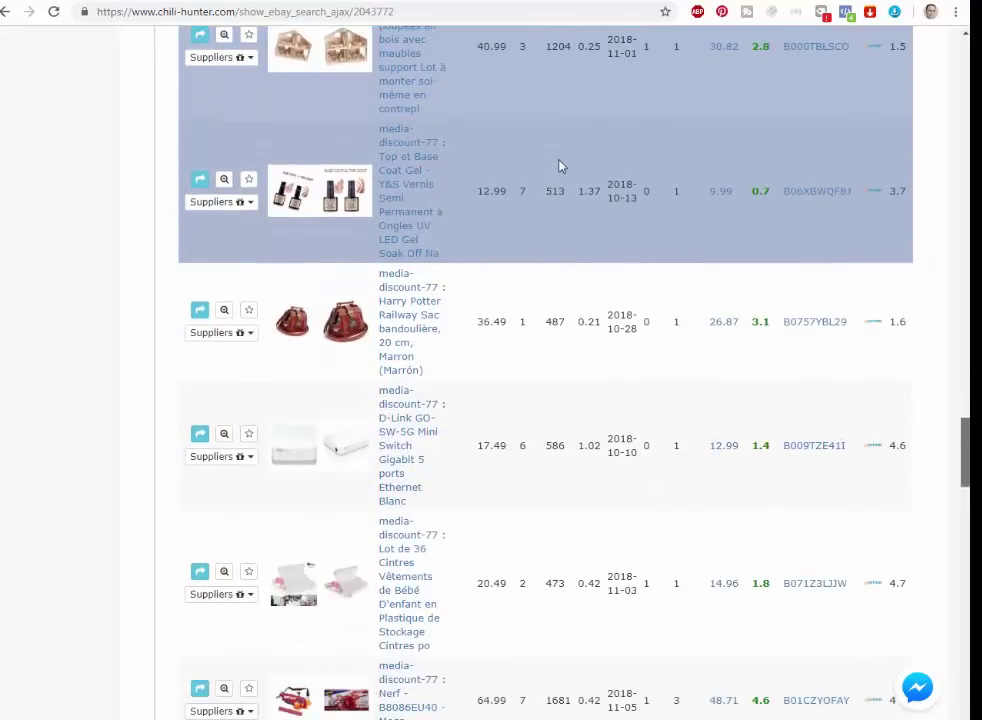
key("shift+Down")
key("shift+Down")
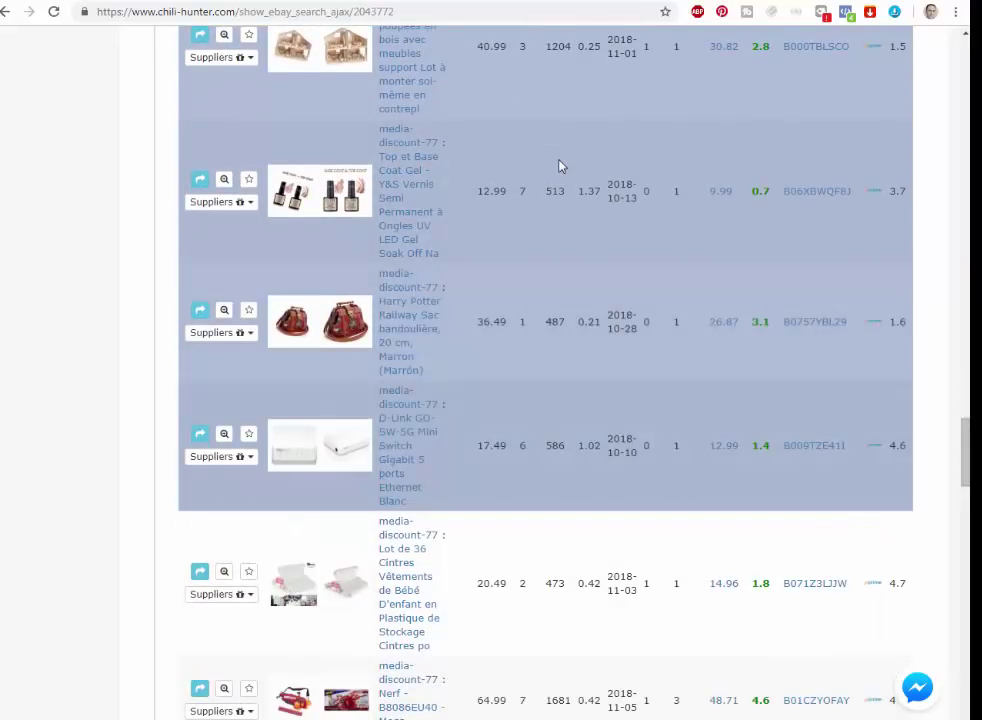
Send the Yakamoz flagpole rings and SCS Sentinel gate kit at the start of the results to Export Items.
scroll(559, 166, "up", 20)
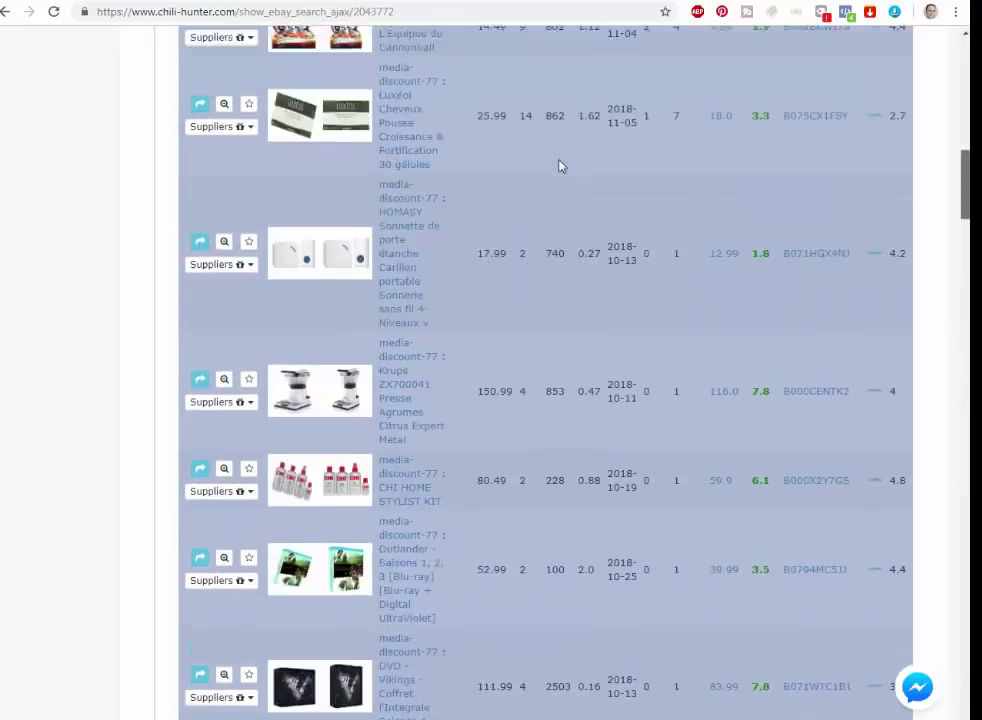
scroll(559, 166, "up", 5)
scroll(559, 166, "down", 2)
scroll(559, 166, "up", 3)
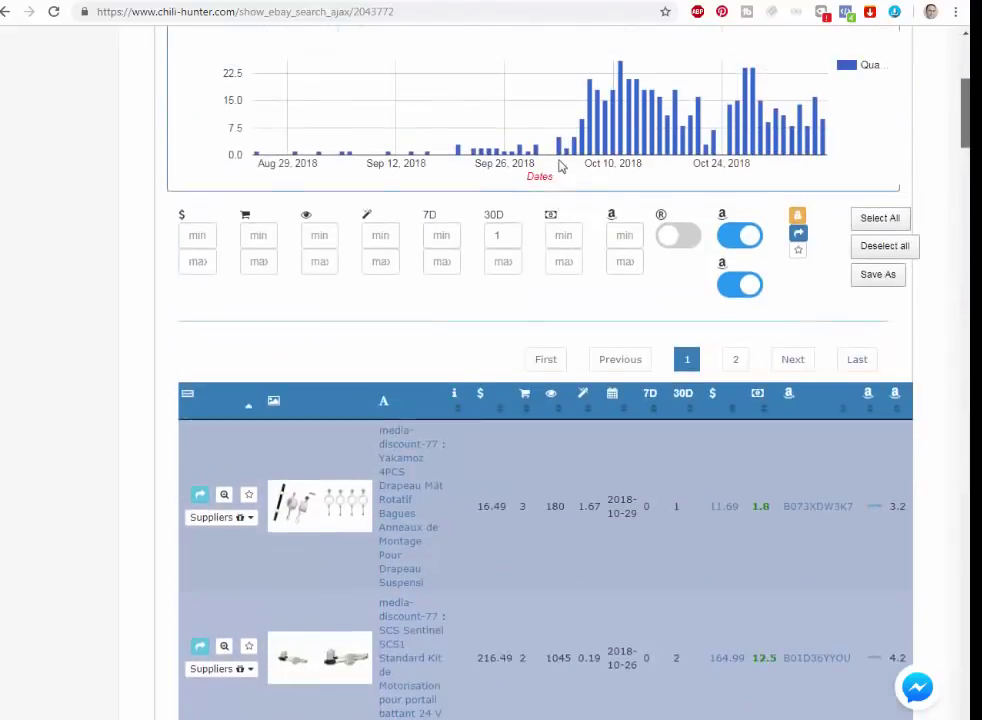
scroll(559, 166, "down", 3)
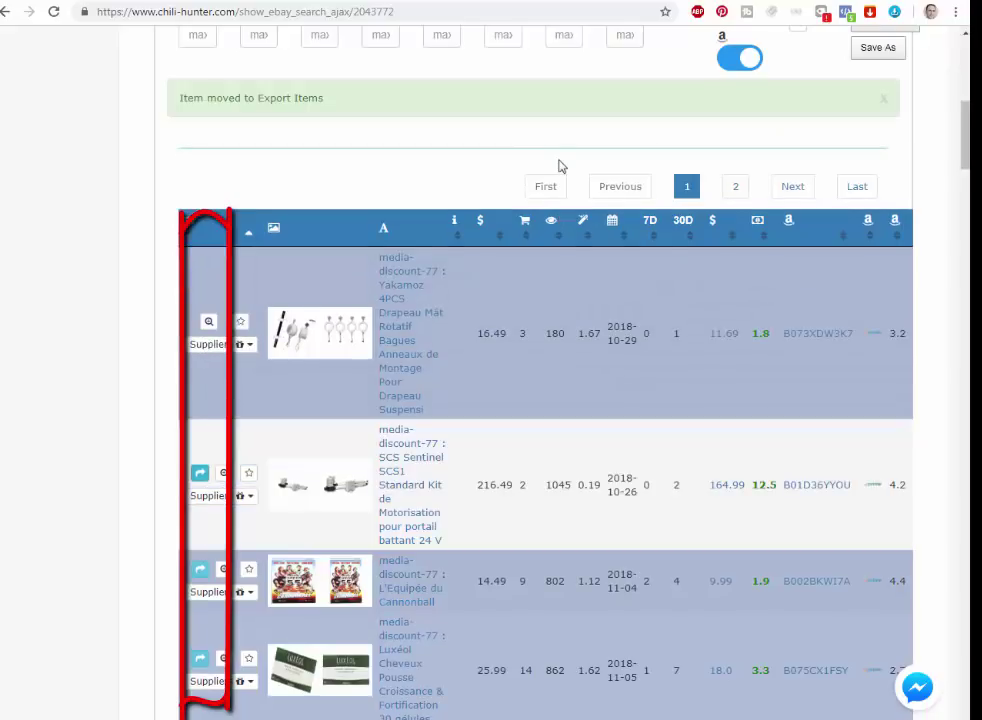
left_click(200, 473)
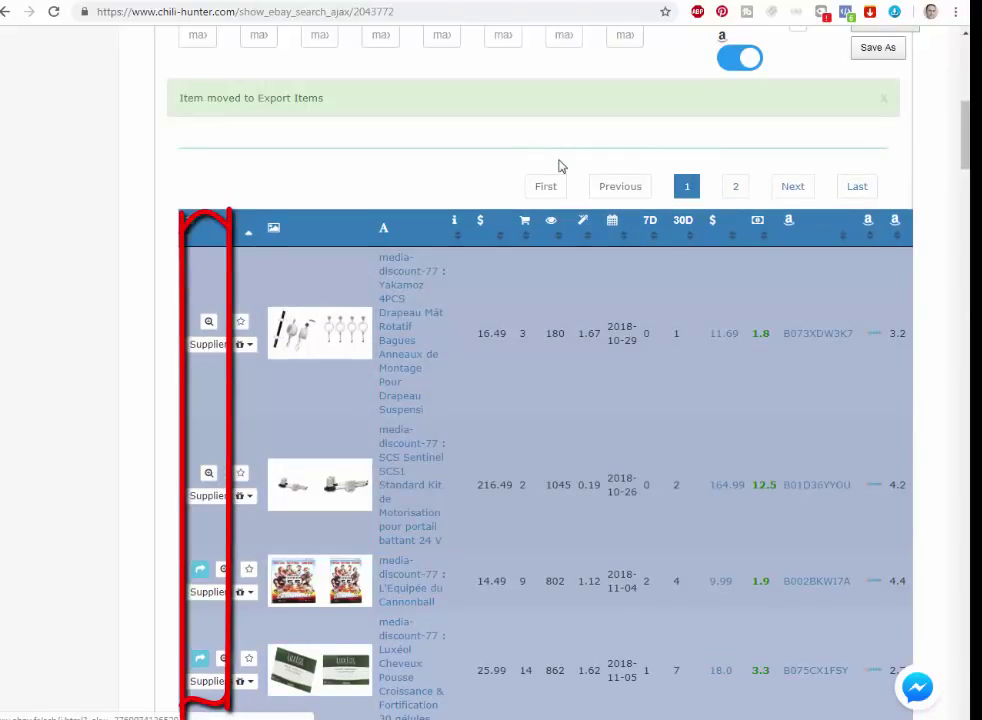
Send the L'Equipée du Cannonball, Luxéol capsules and HOMASY doorbell listings to Export Items.
scroll(560, 166, "down", 3)
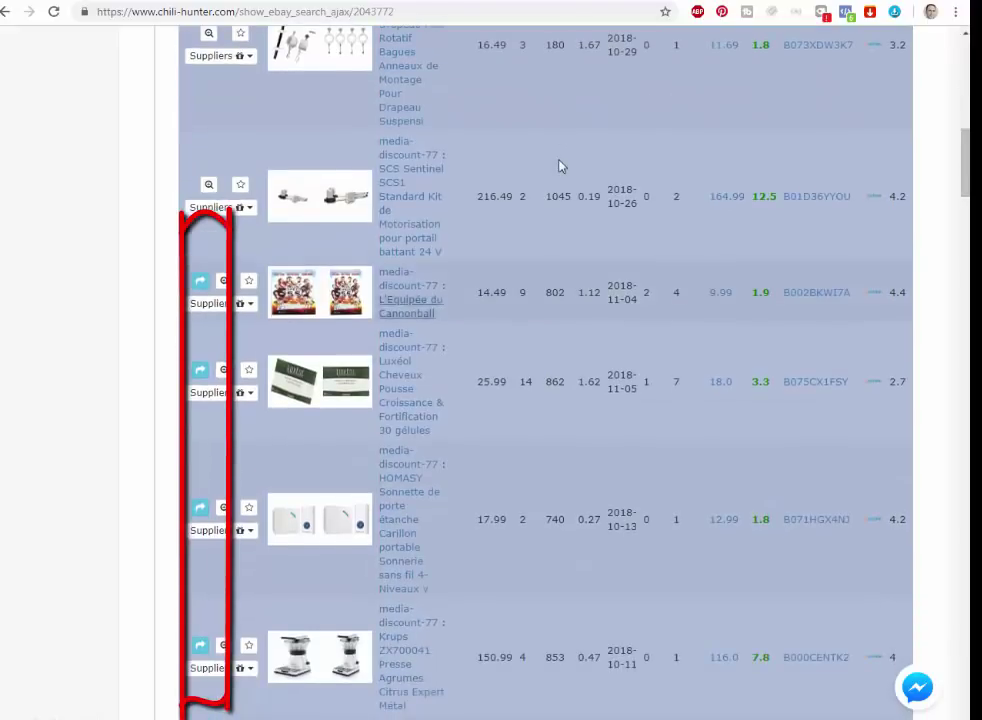
left_click(200, 280)
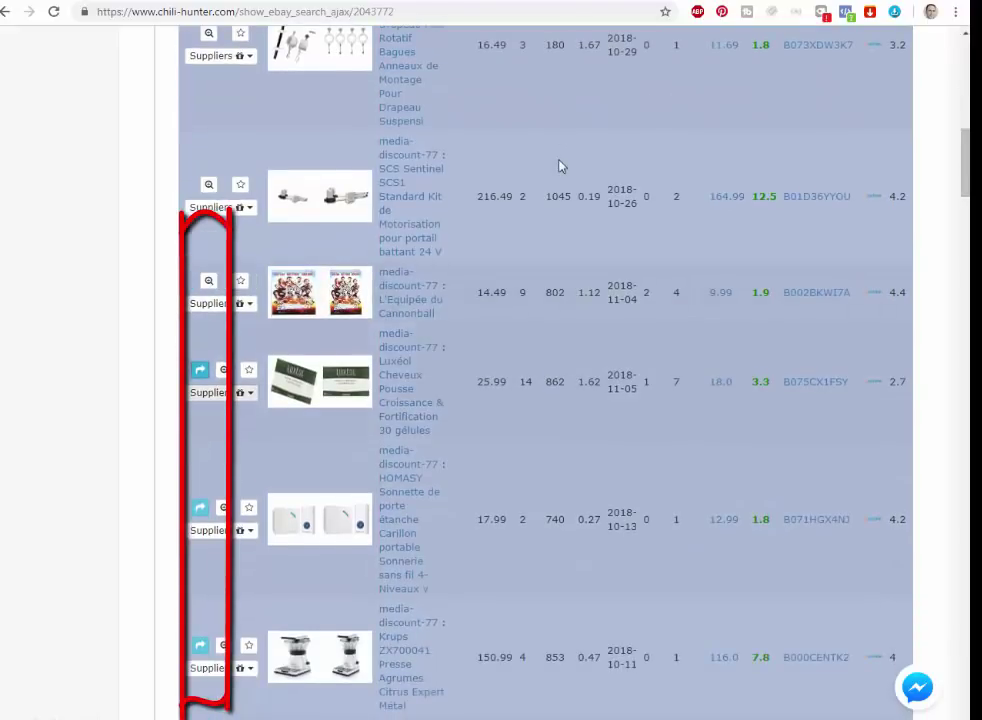
left_click(200, 370)
left_click(200, 507)
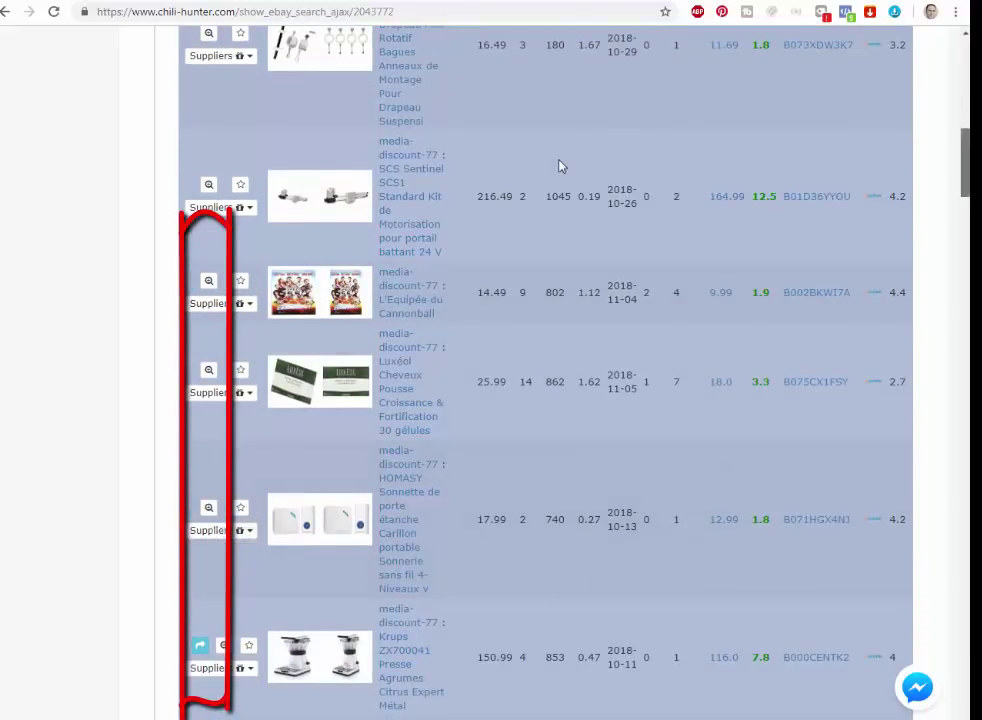
Send the Krups ZX700041 juicer, CHI Home Stylist Kit and Outlander Blu-ray listings to Export Items.
scroll(560, 166, "down", 3)
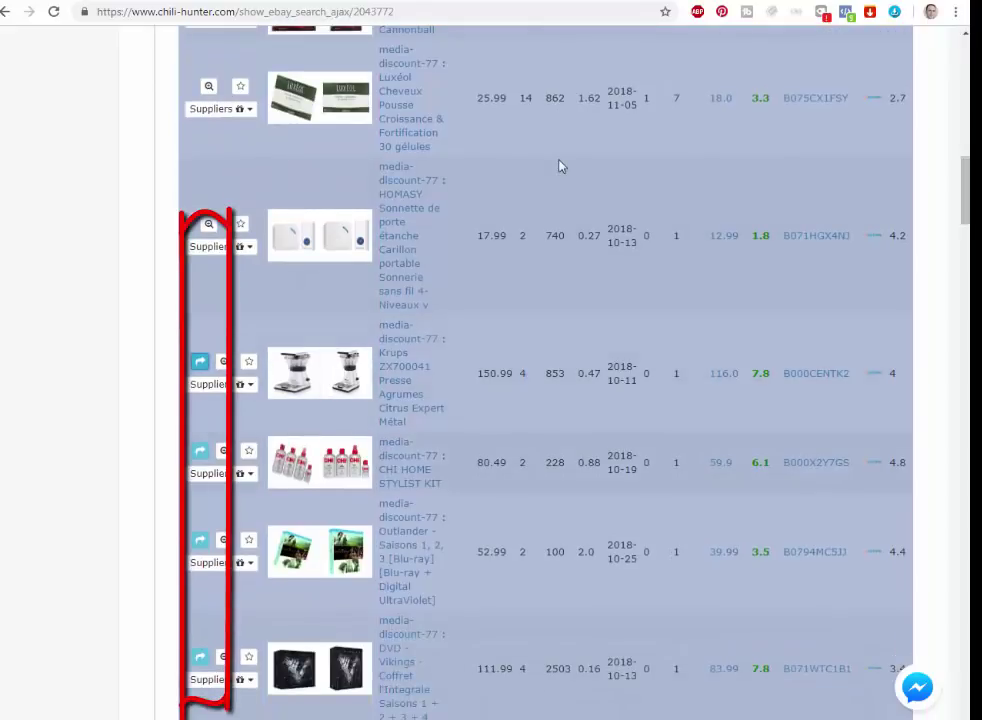
left_click(200, 361)
left_click(200, 450)
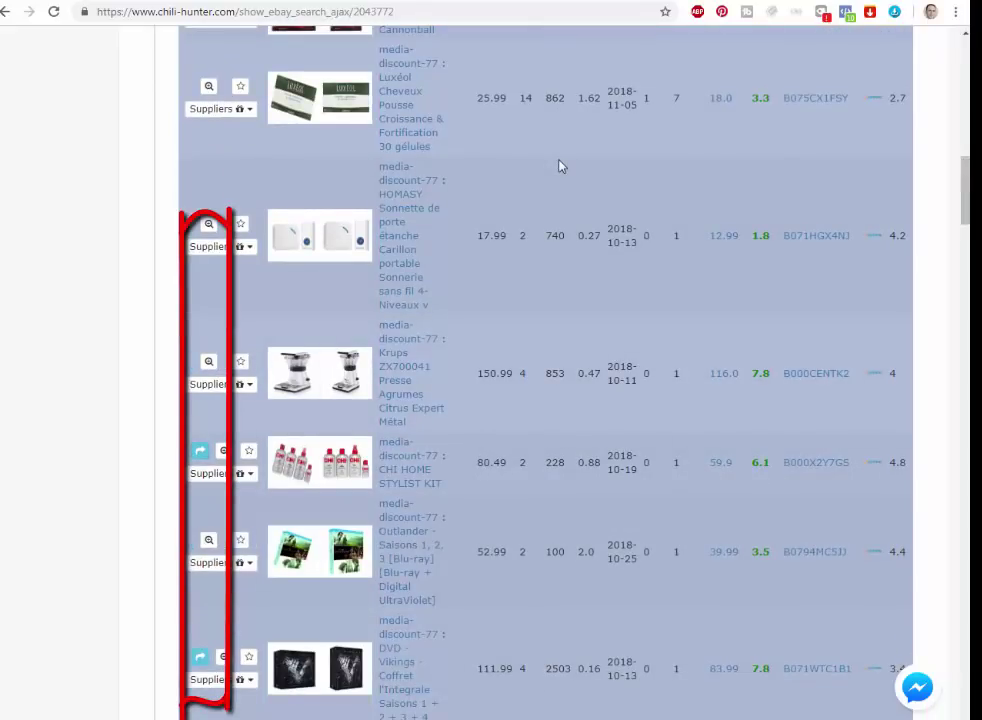
left_click(200, 539)
scroll(560, 166, "down", 5)
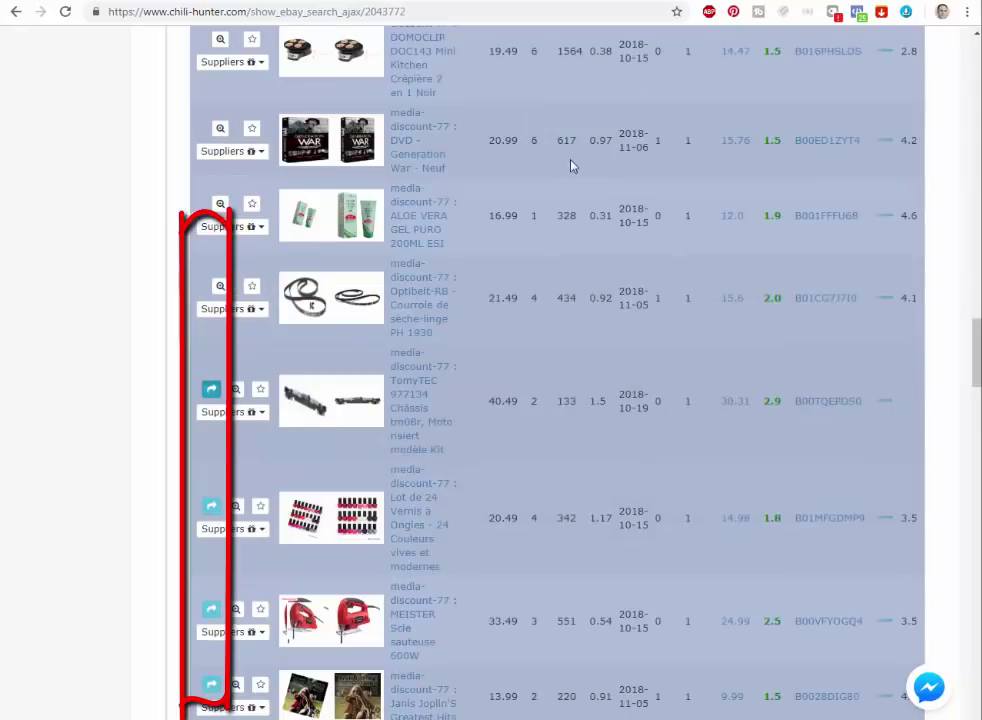
Send the remaining selected listings, from the TomyTEC chassis through the D-Link switch, to Export Items.
left_click(211, 388)
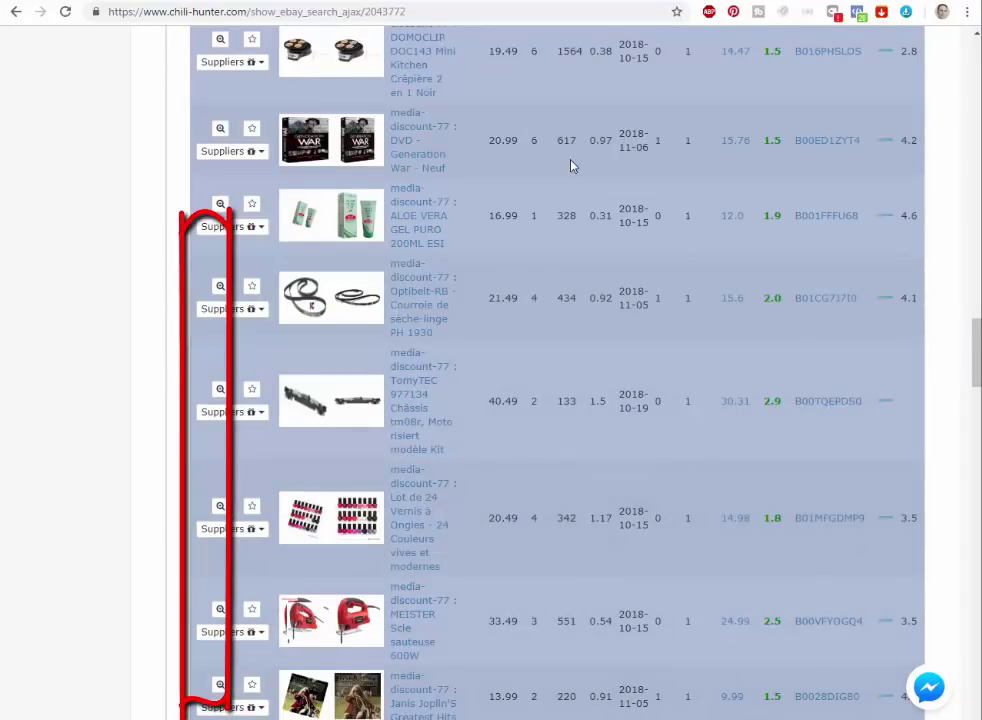
scroll(572, 165, "down", 5)
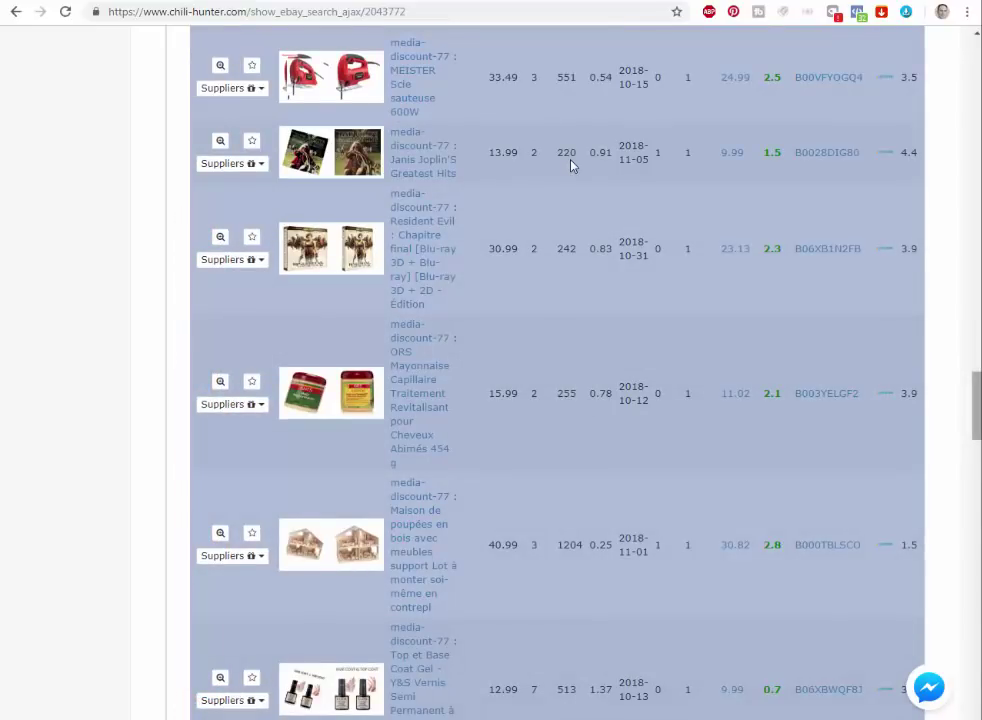
scroll(572, 165, "down", 5)
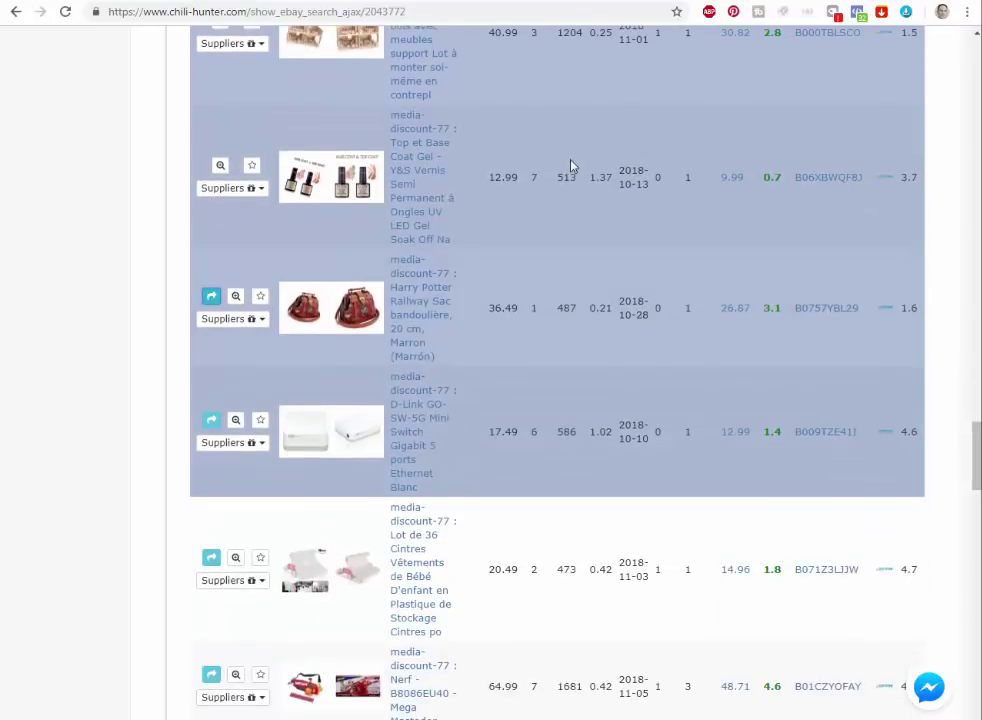
Open the Export Items list and highlight the eBay title of the D-Link switch to examine it.
scroll(571, 165, "up", 15)
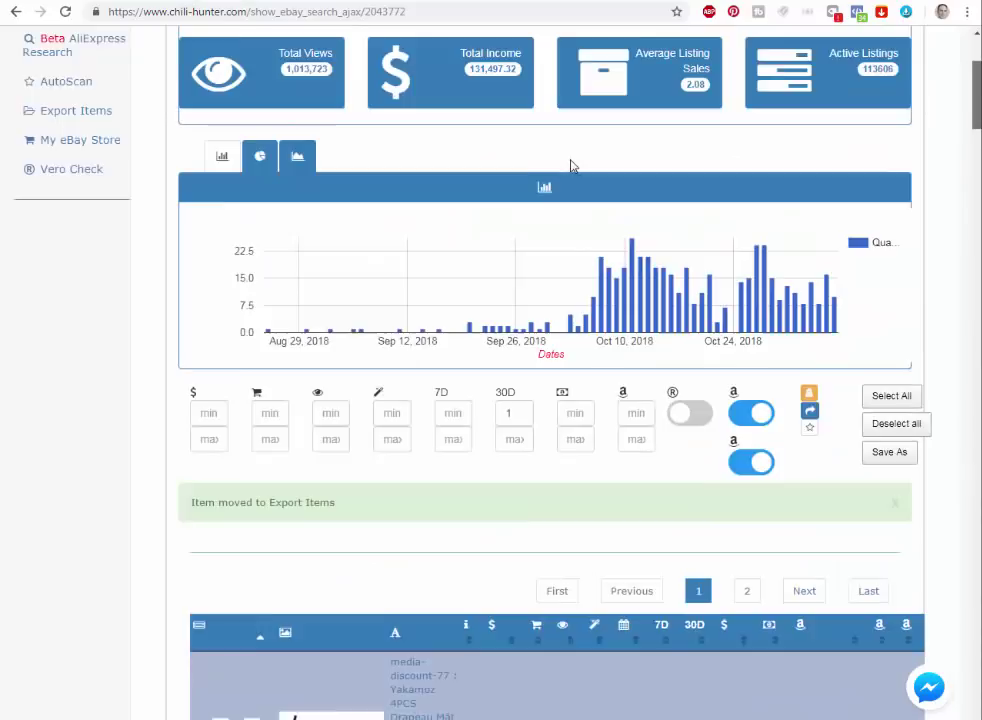
scroll(571, 165, "up", 2)
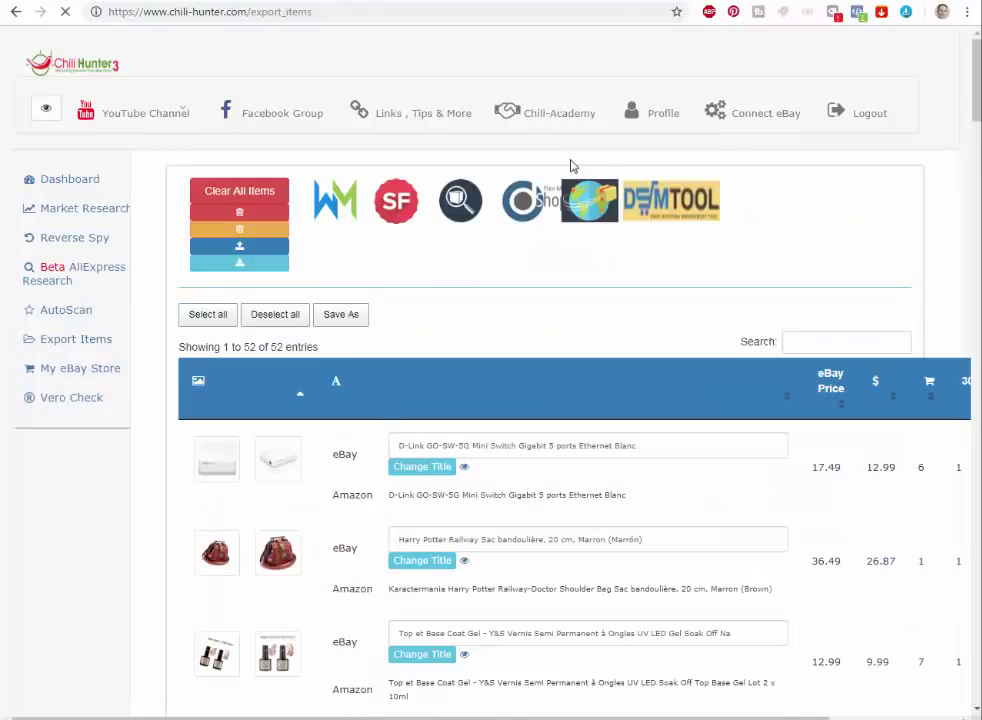
scroll(571, 165, "down", 5)
scroll(571, 165, "up", 2)
scroll(571, 165, "up", 1)
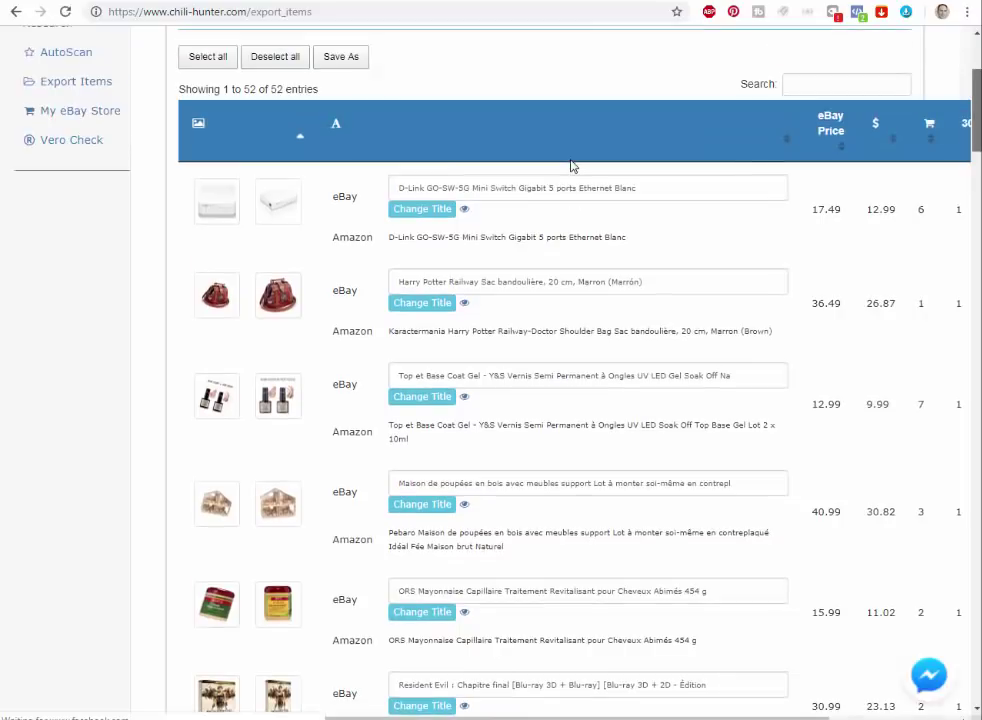
left_click_drag(640, 188, 448, 188)
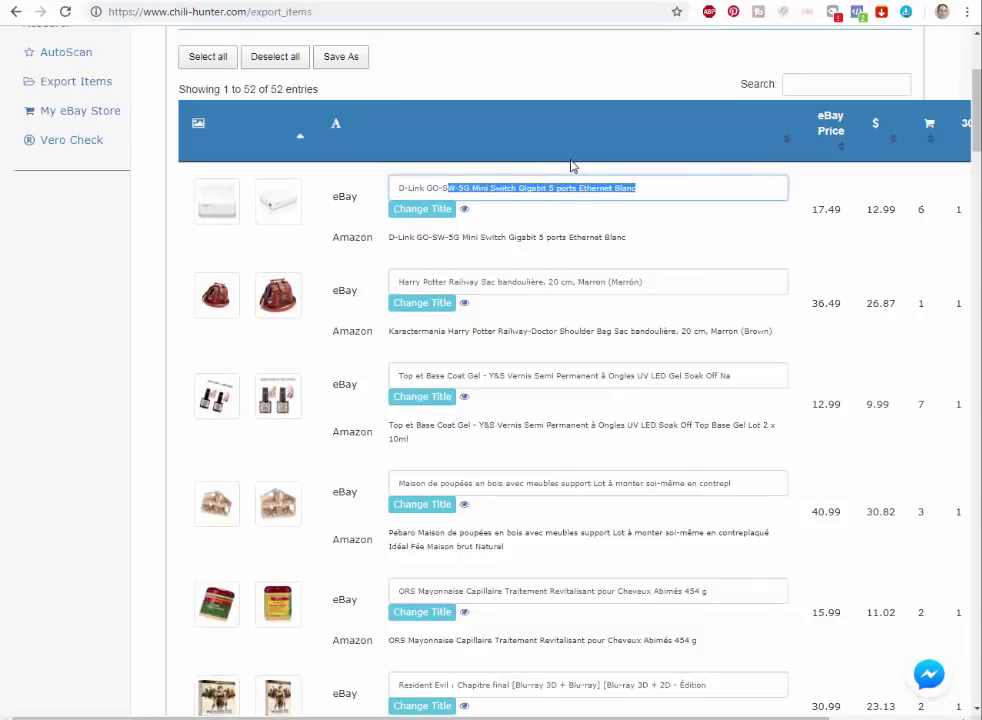
left_click(571, 163)
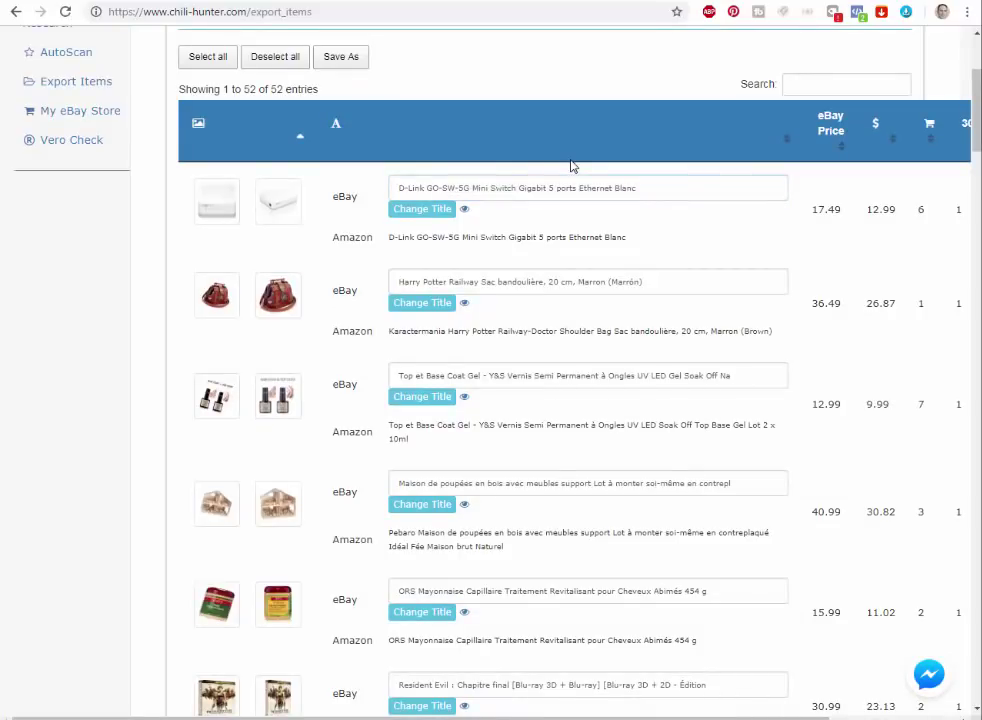
Select the D-Link switch, Harry Potter bag, gel coat, wooden dollhouse and ORS hair mayonnaise rows in the export list.
left_click(571, 165)
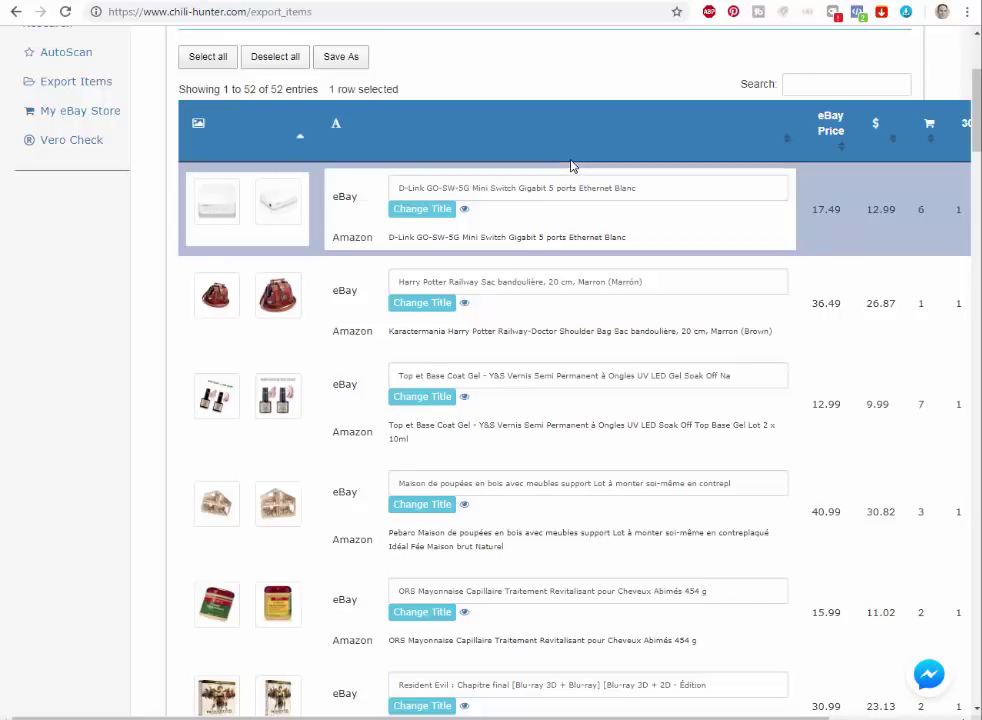
left_click(571, 318)
left_click(571, 405)
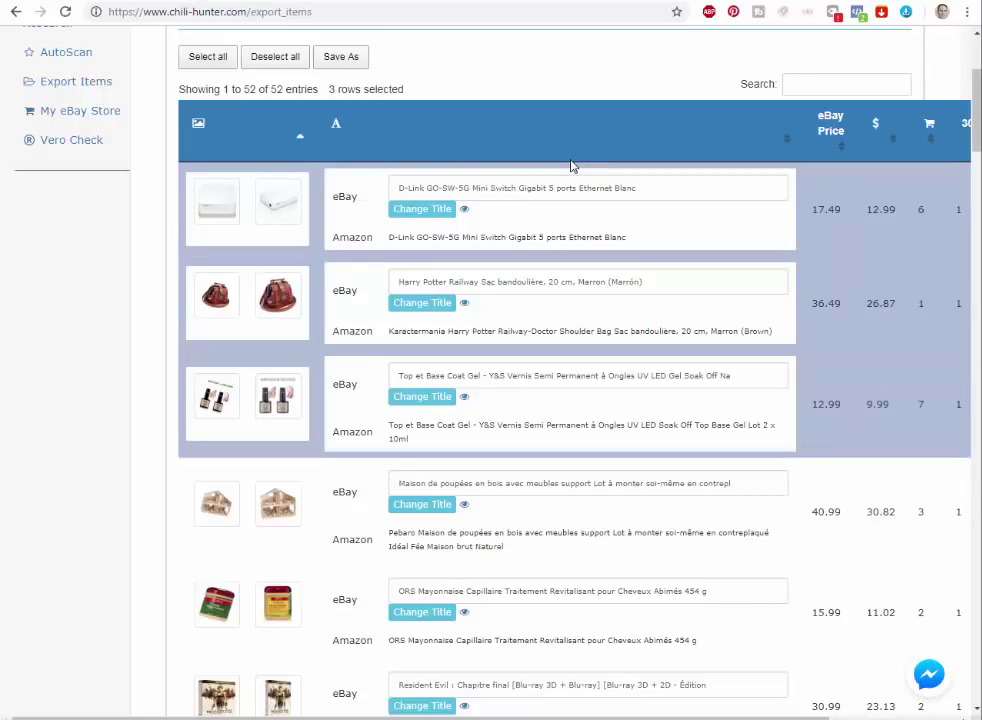
left_click(571, 512)
left_click(571, 612)
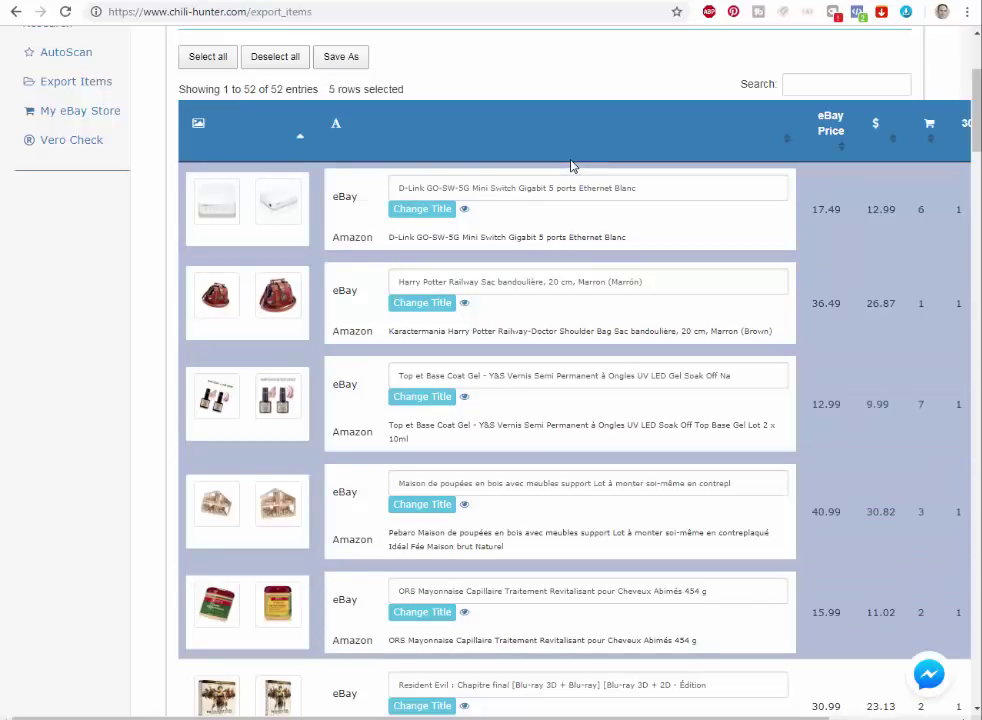
Add the Resident Evil, Janis Joplin, MEISTER jigsaw and 24-piece nail polish rows to the export list selection.
scroll(571, 166, "down", 3)
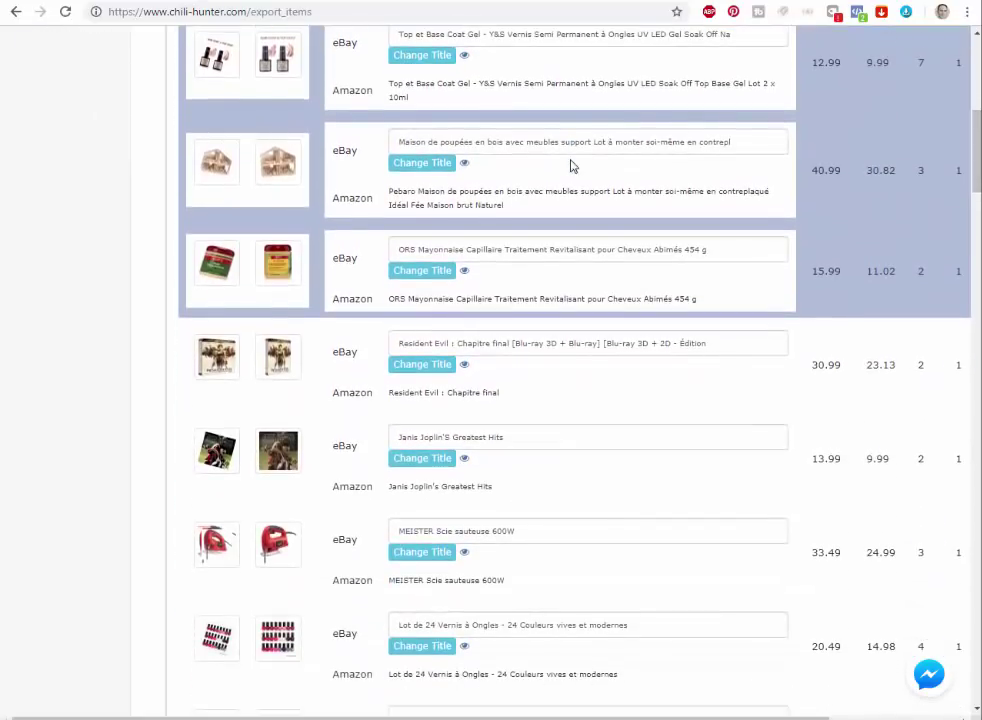
left_click(571, 365)
left_click(571, 459)
left_click(571, 552)
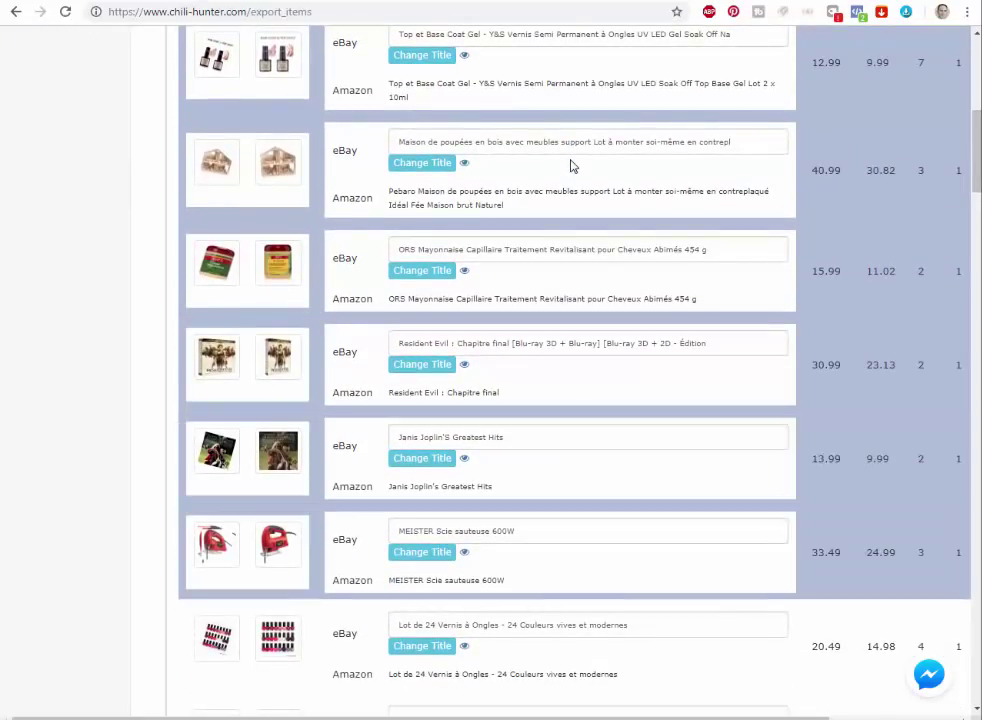
left_click(571, 646)
Add the TomyTEC chassis, Optibelt dryer belt and aloe vera gel rows to the export list selection.
scroll(571, 166, "down", 5)
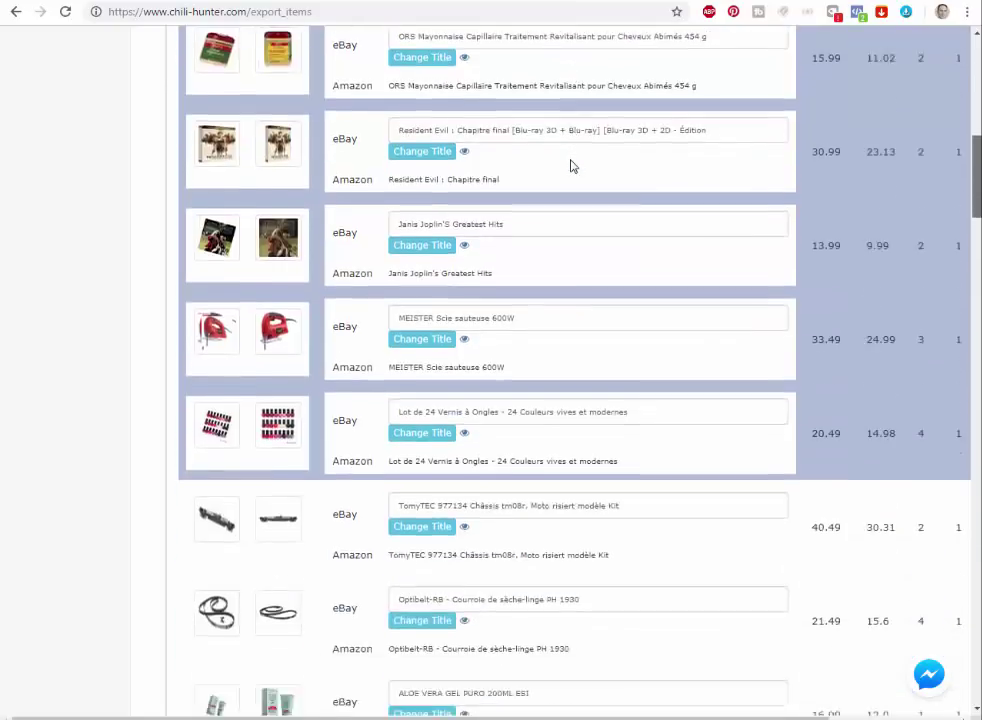
left_click(571, 166)
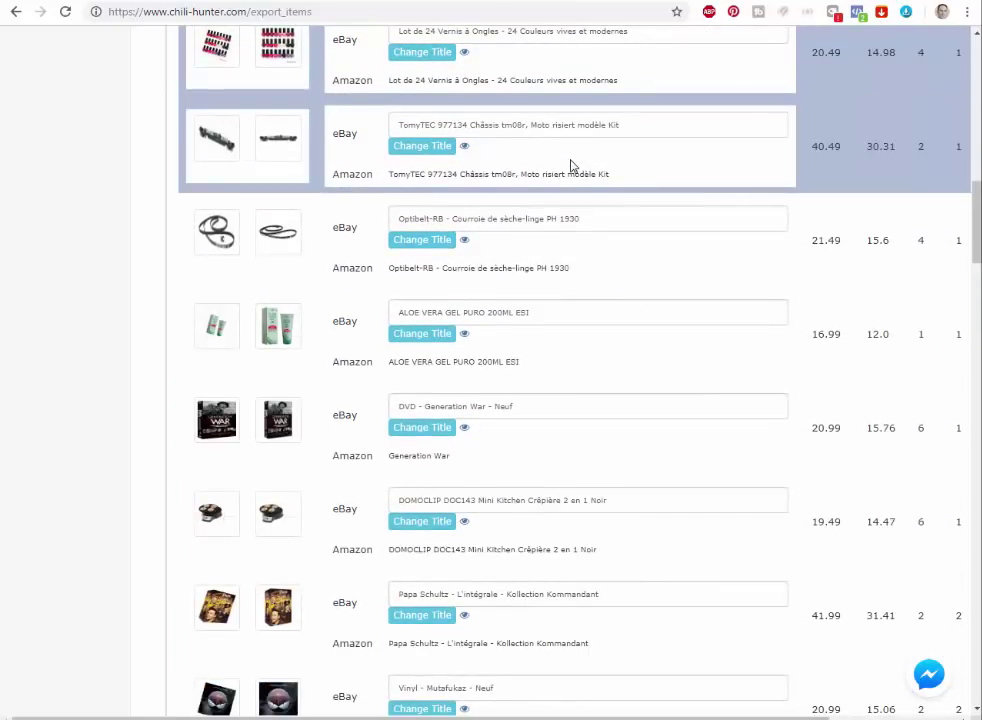
key("Down")
key("Down")
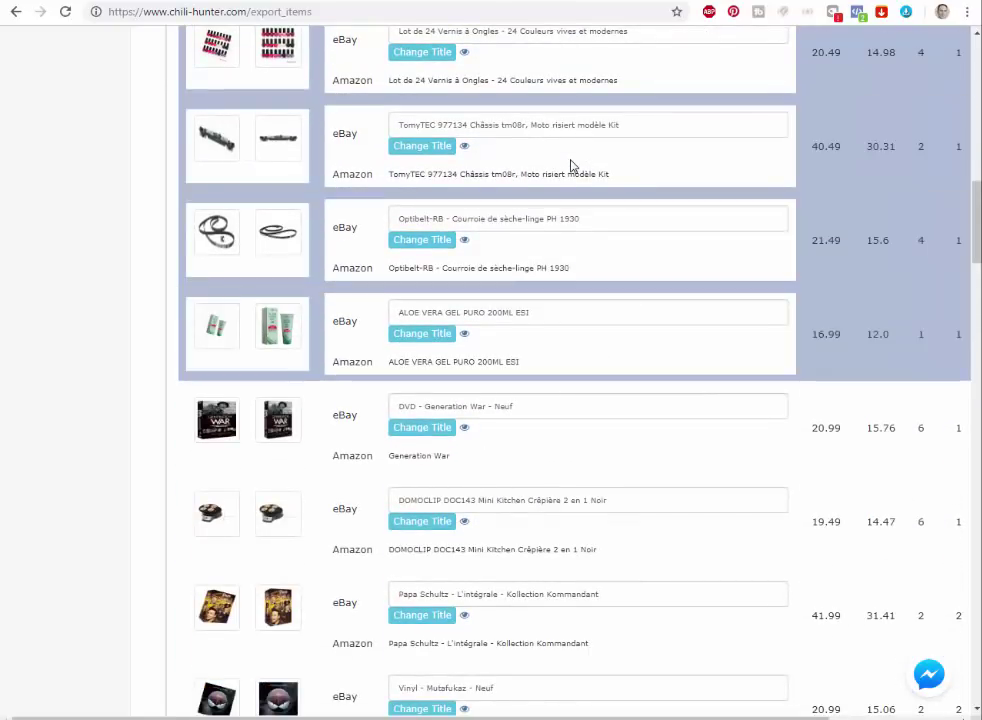
scroll(571, 166, "down", 20)
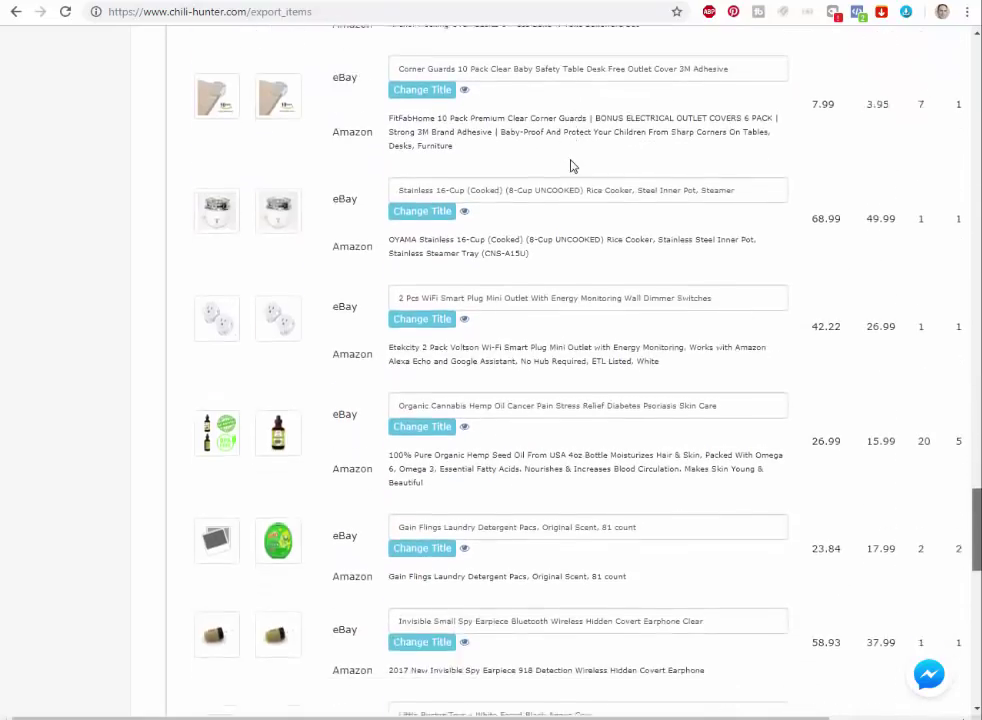
Save the selected export items as a CSV file and open the downloaded Chili-Hunter (2).csv in Excel.
scroll(571, 166, "down", 10)
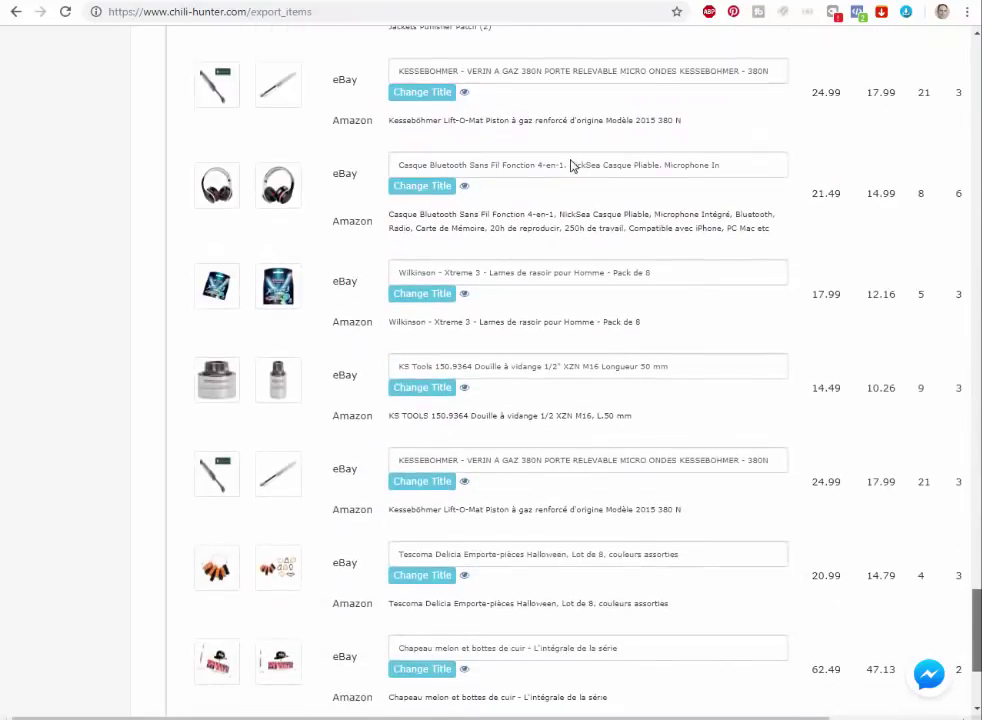
scroll(571, 166, "up", 20)
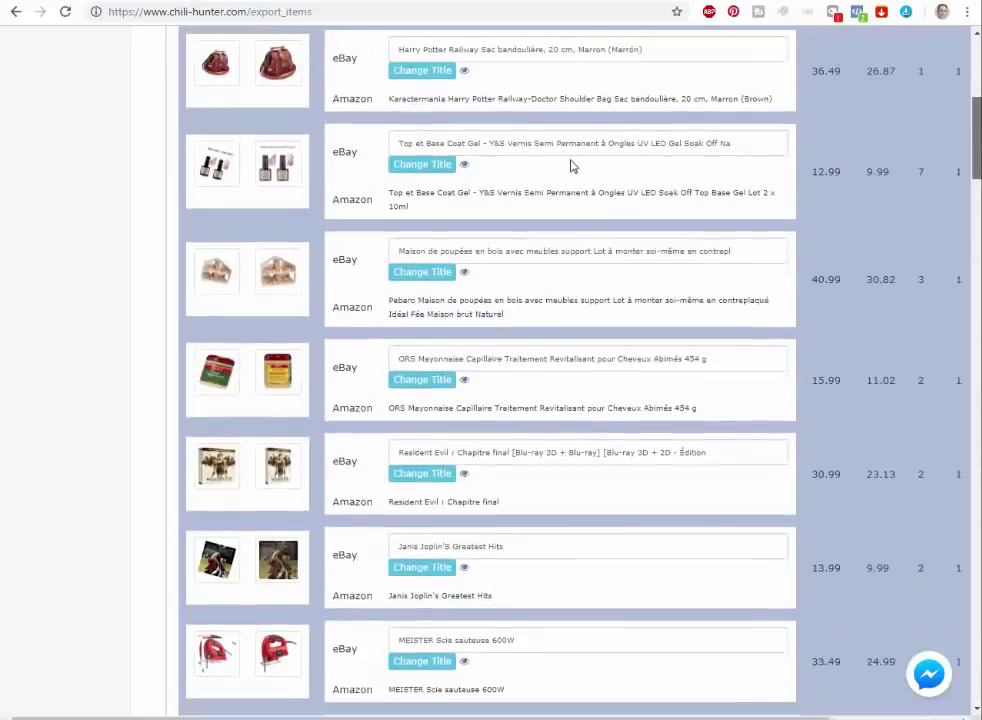
scroll(571, 166, "up", 3)
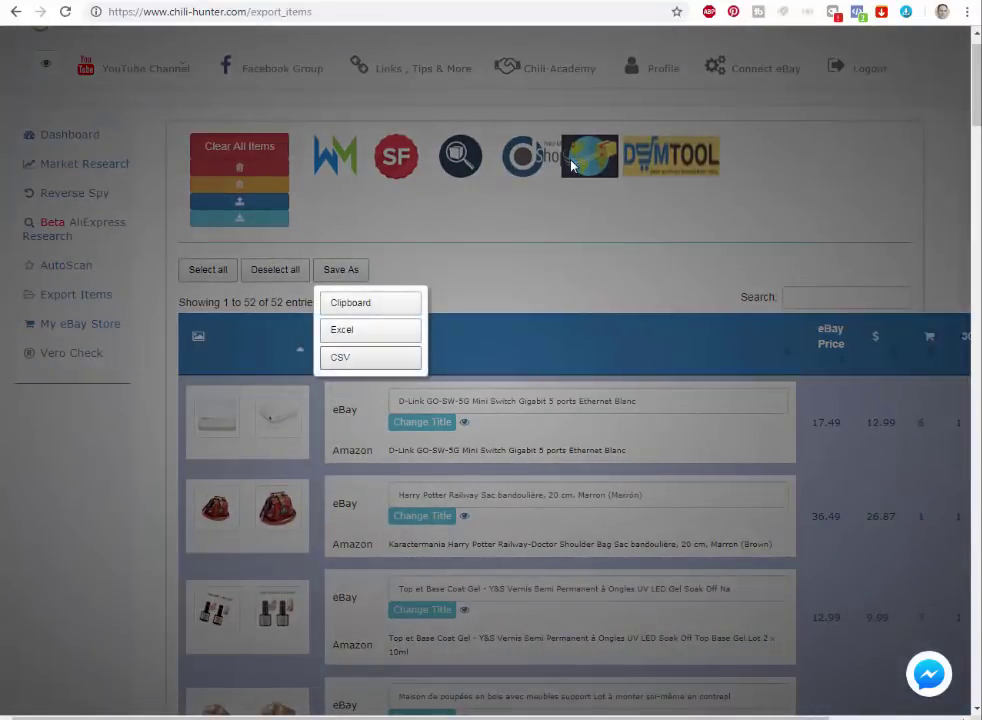
key("Return")
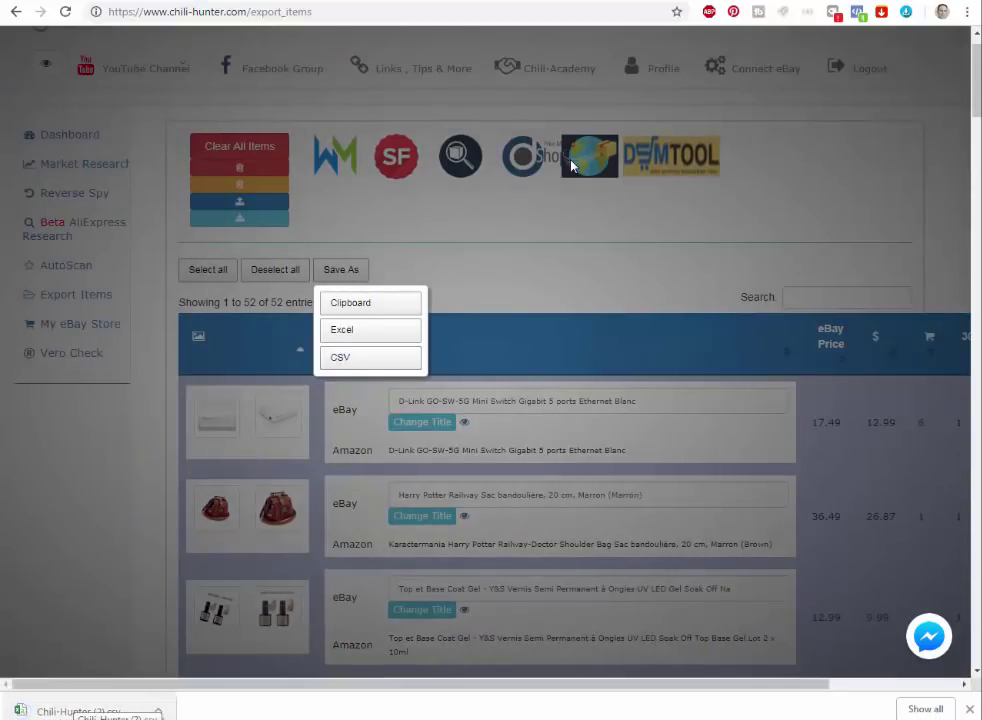
key("ctrl+j")
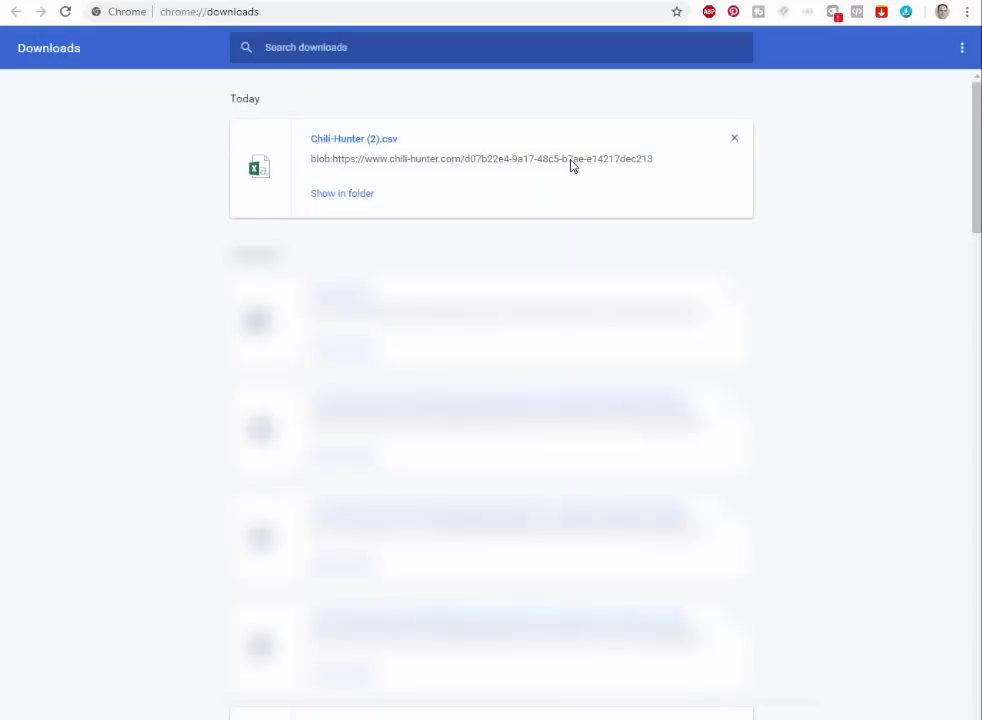
left_click(572, 166)
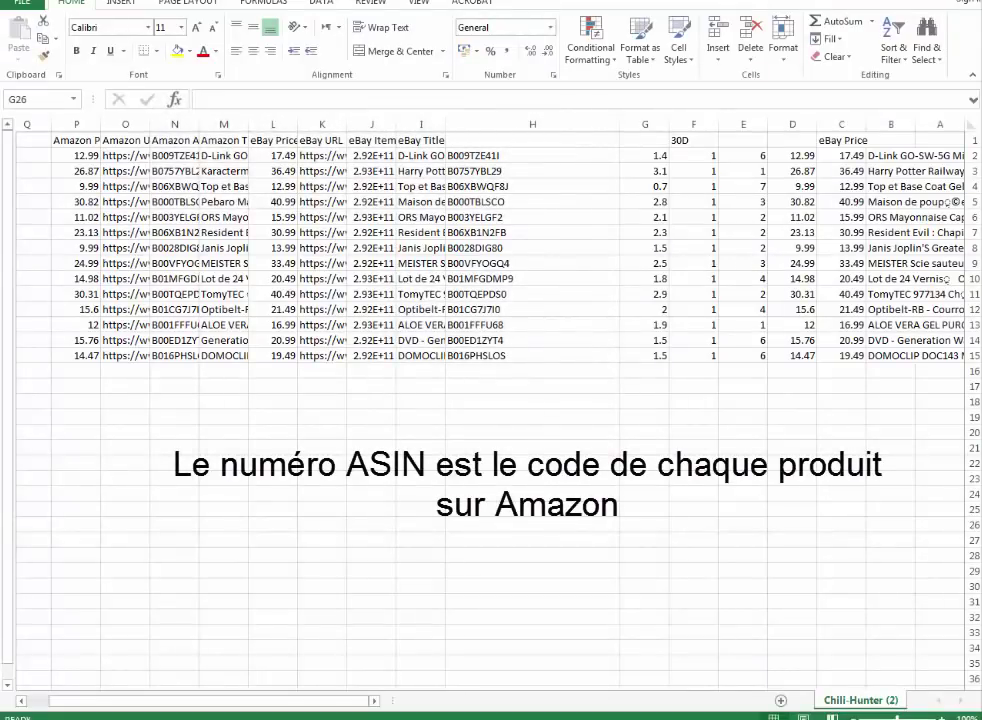
Copy the D-Link switch's ASIN B009TZE41I from cell H2, switch to Yaballe's Auto Lister and fetch the item with it.
left_click(570, 158)
key("ctrl+c")
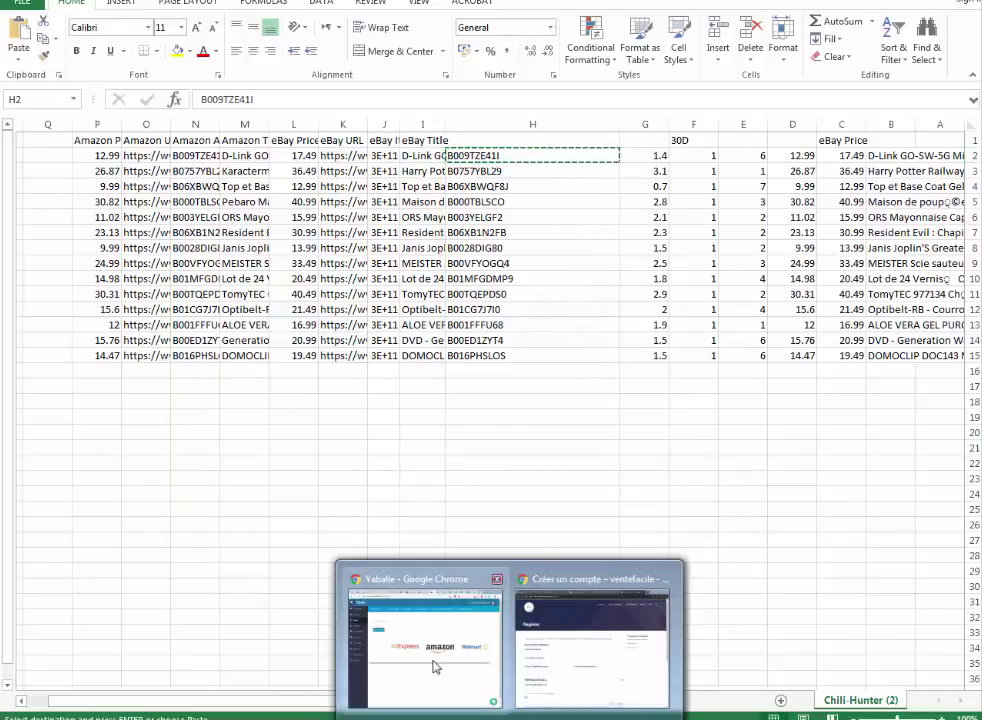
left_click(435, 667)
left_click(201, 172)
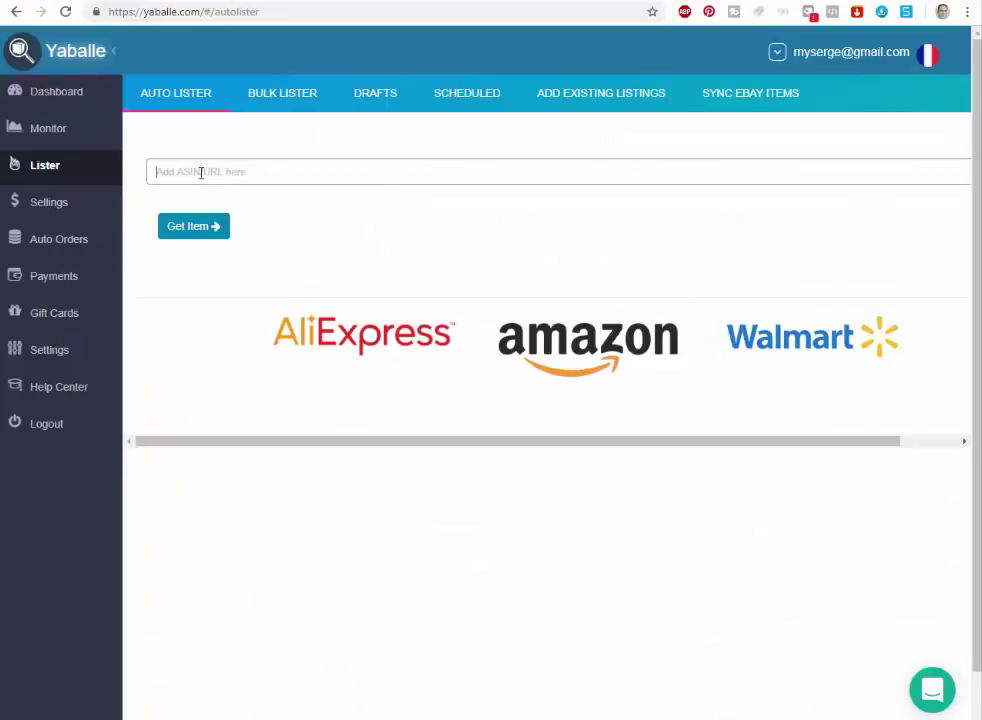
right_click(201, 172)
left_click(239, 270)
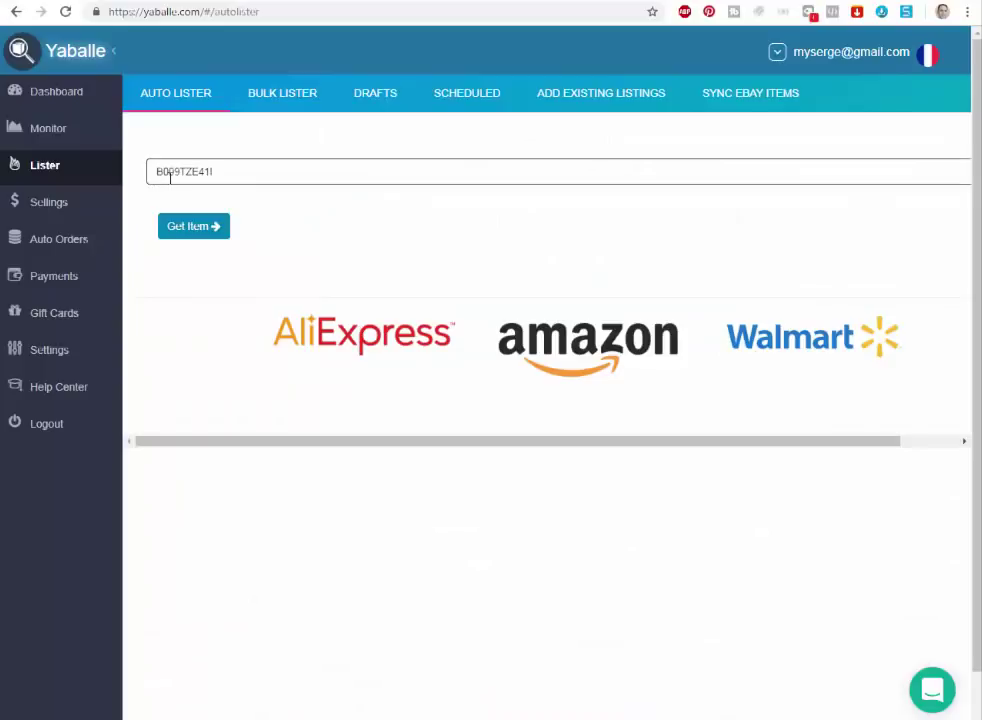
left_click(176, 228)
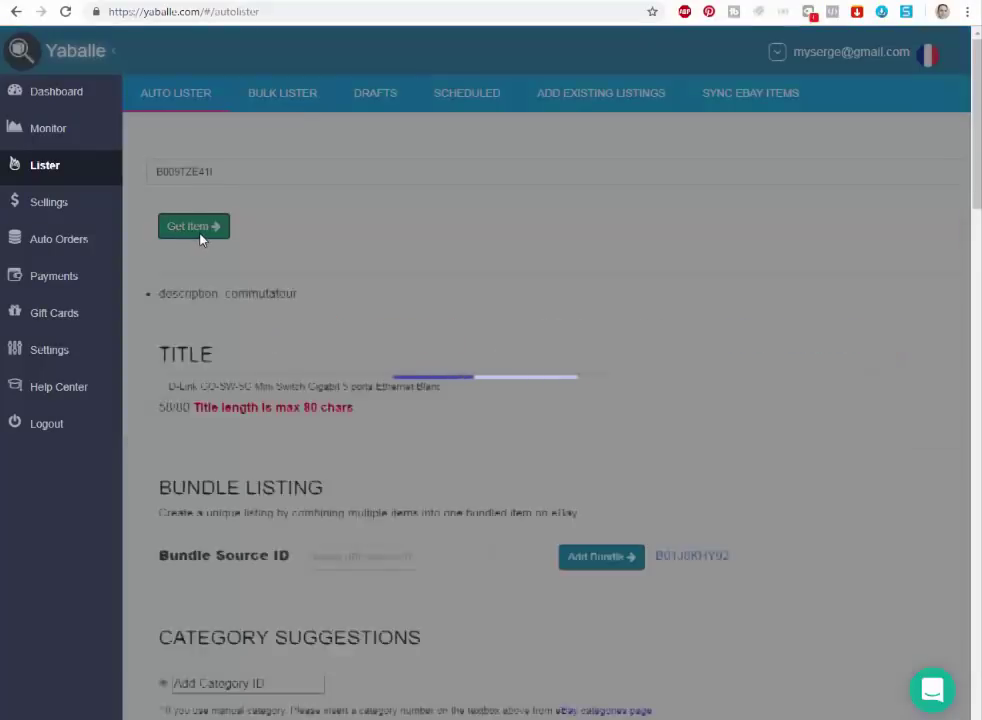
Review the fetched D-Link listing from its title and category through the policies and item specifics to the HTML description.
scroll(955, 138, "down", 4)
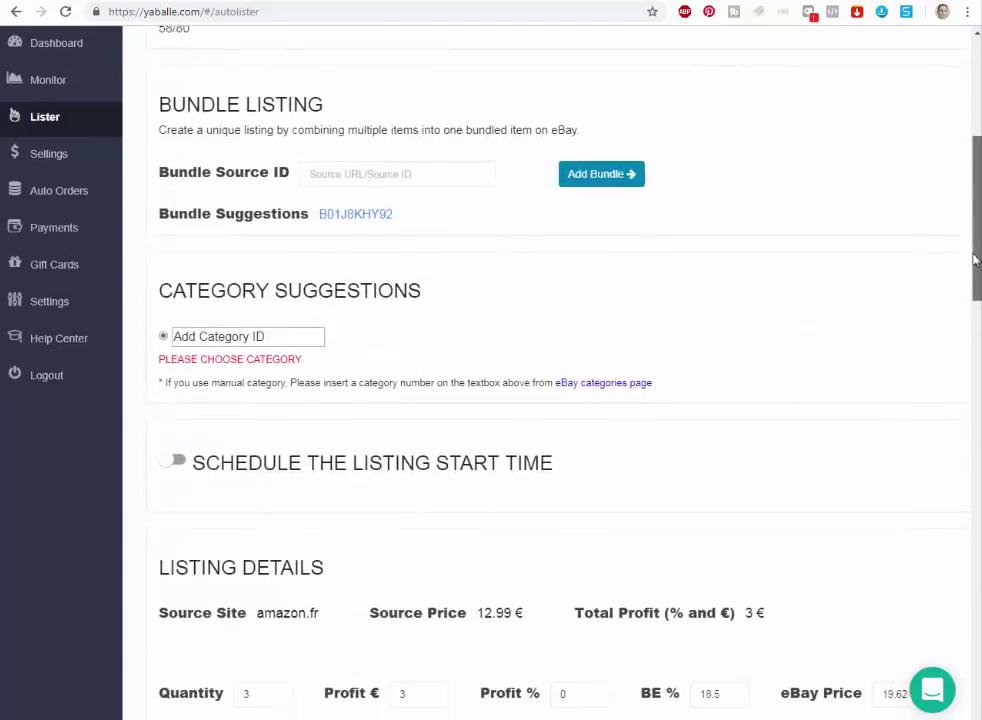
scroll(930, 110, "up", 4)
left_click(931, 58)
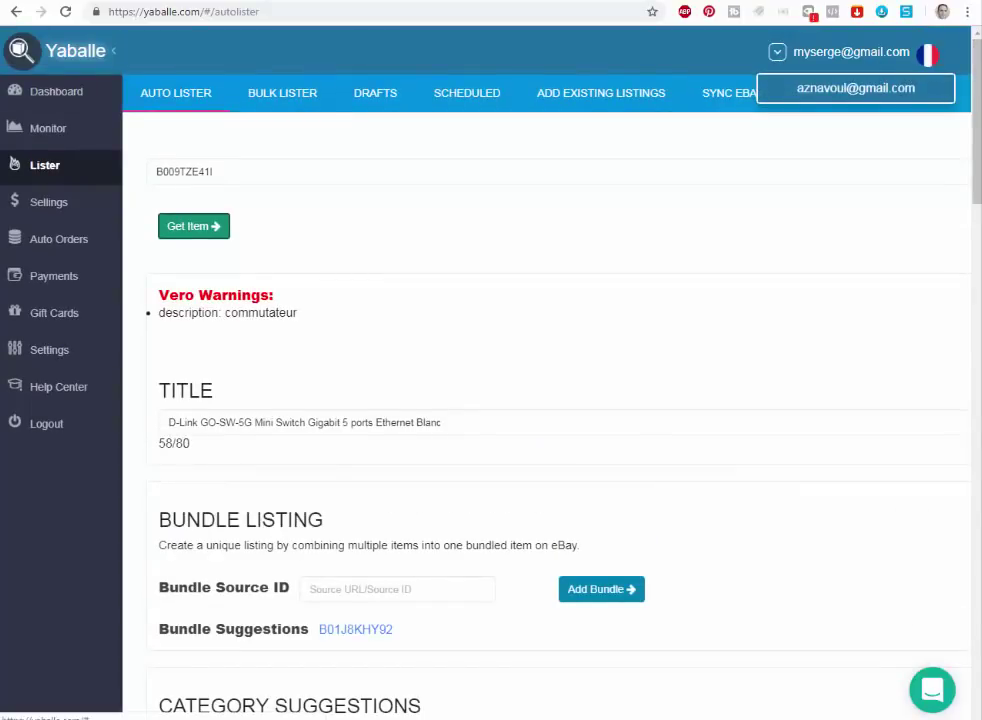
scroll(958, 210, "down", 10)
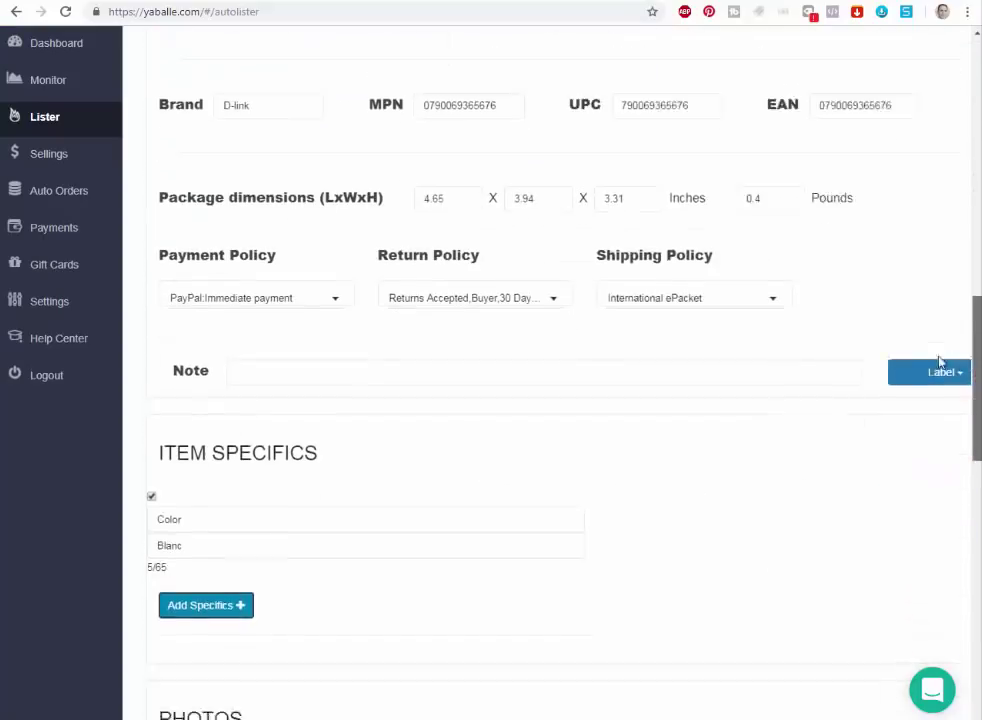
scroll(940, 362, "down", 10)
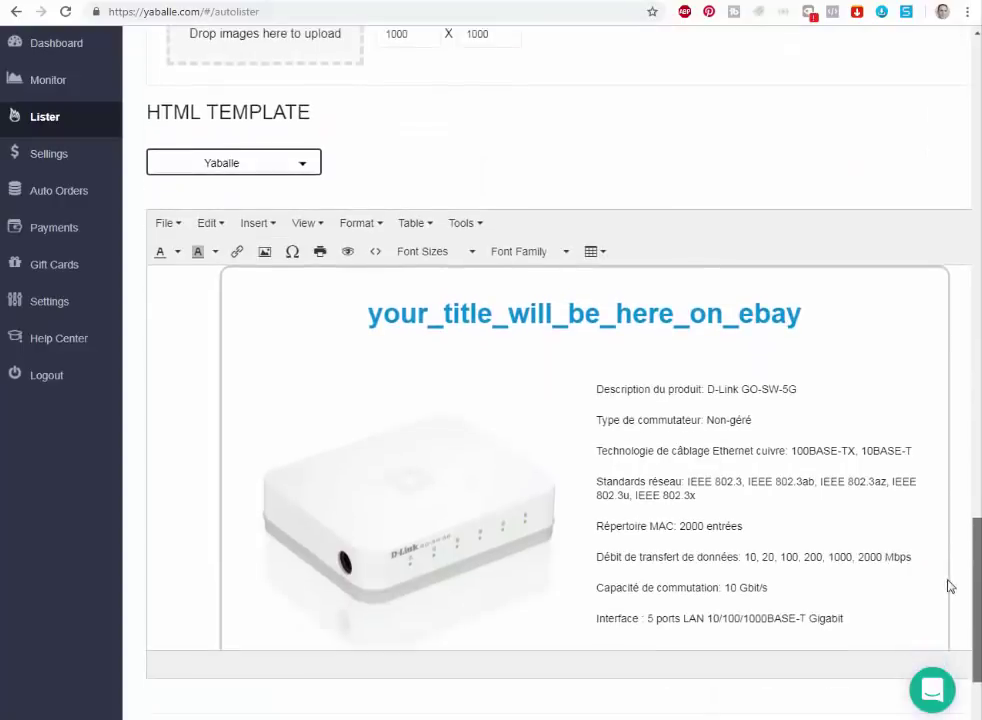
scroll(950, 587, "down", 3)
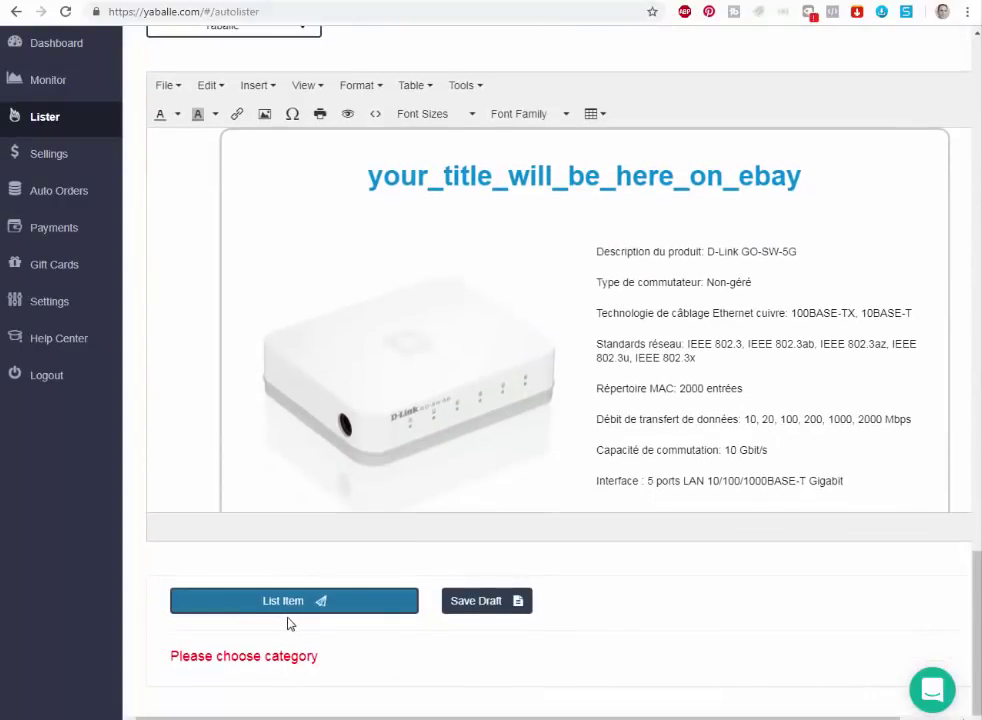
scroll(970, 637, "up", 20)
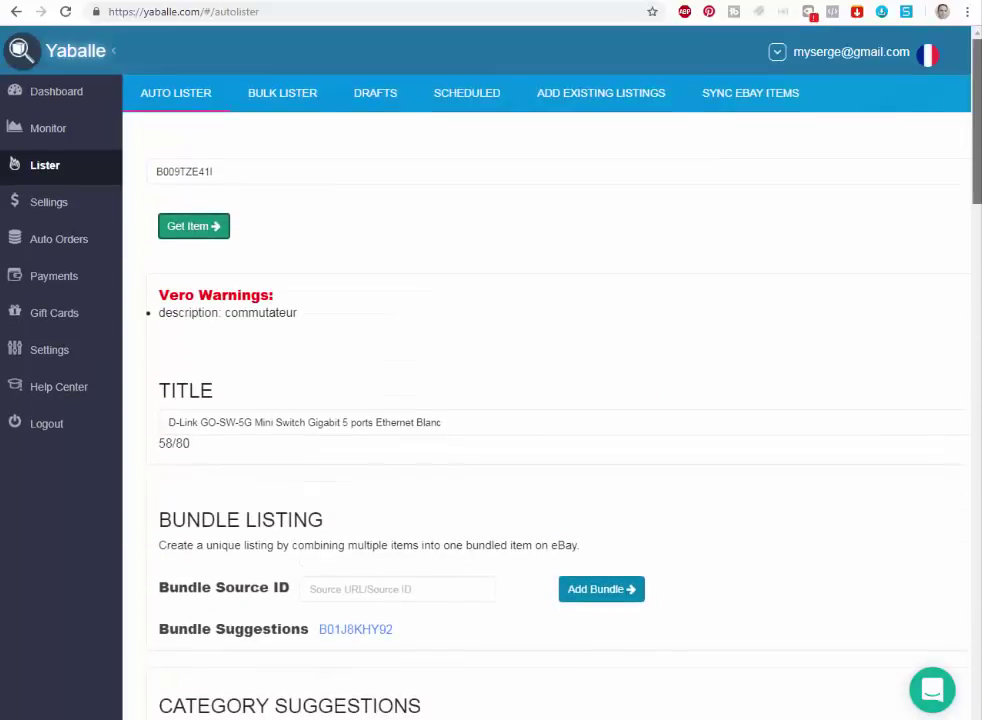
Copy the Harry Potter bag's ASIN B0757YBL29 from cell H3 in Excel and fetch that item in Yaballe's Auto Lister.
key("alt+Tab")
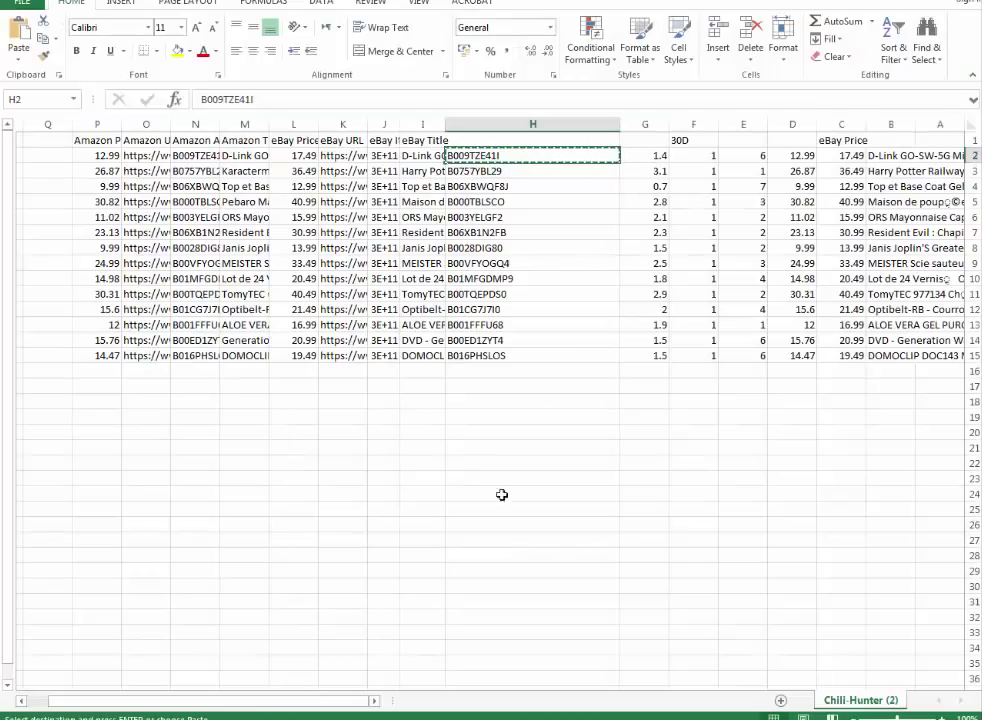
left_click(480, 168)
right_click(484, 171)
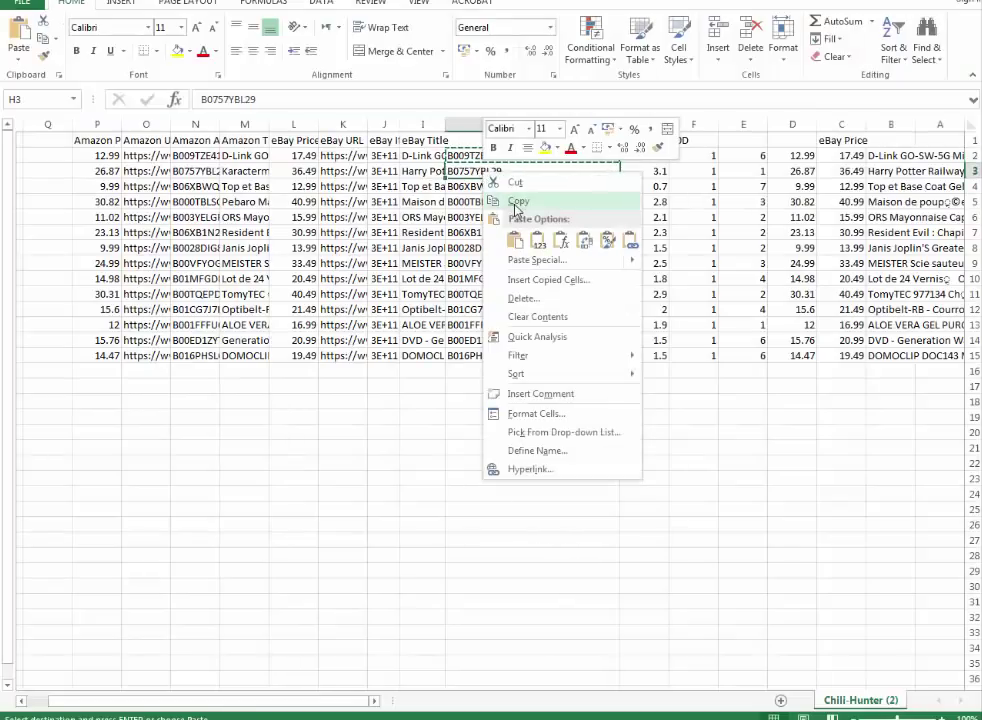
left_click(515, 201)
key("alt+Tab")
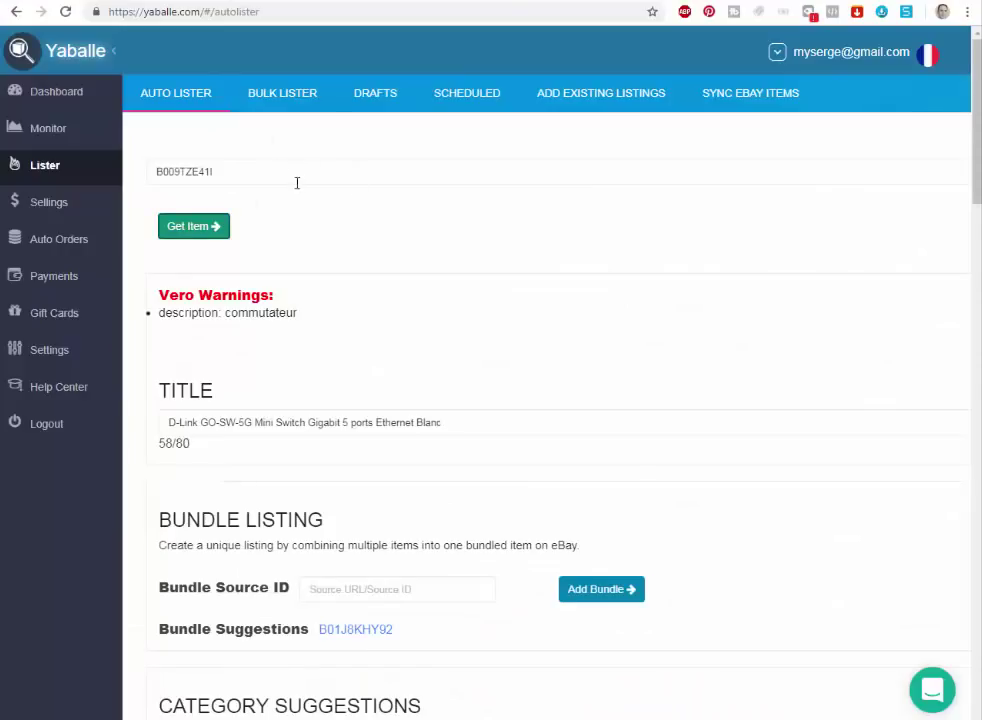
left_click_drag(296, 176, 145, 175)
right_click(173, 171)
left_click(200, 214)
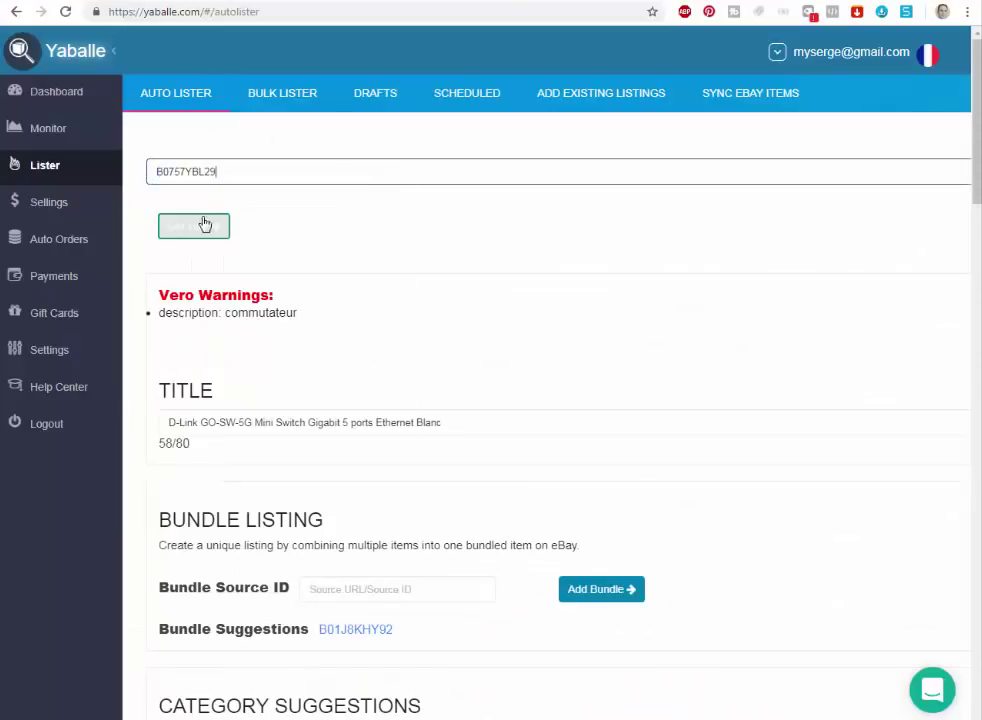
left_click(203, 223)
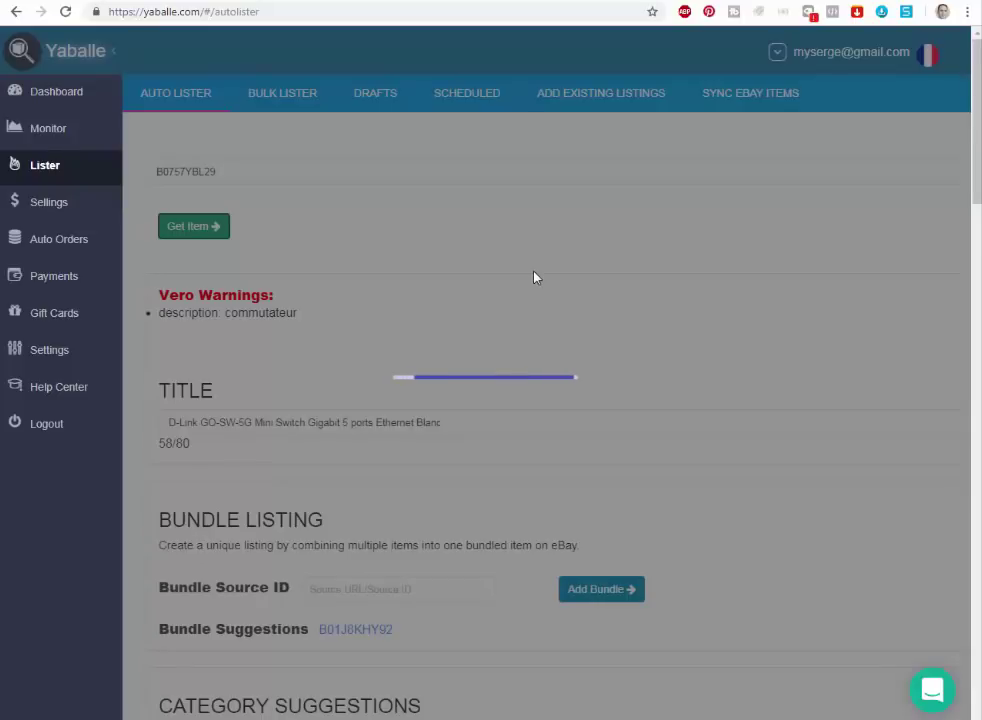
Examine the Harry Potter bag listing's title, category, photos and description, and highlight the title length requirement below it.
scroll(958, 454, "down", 11)
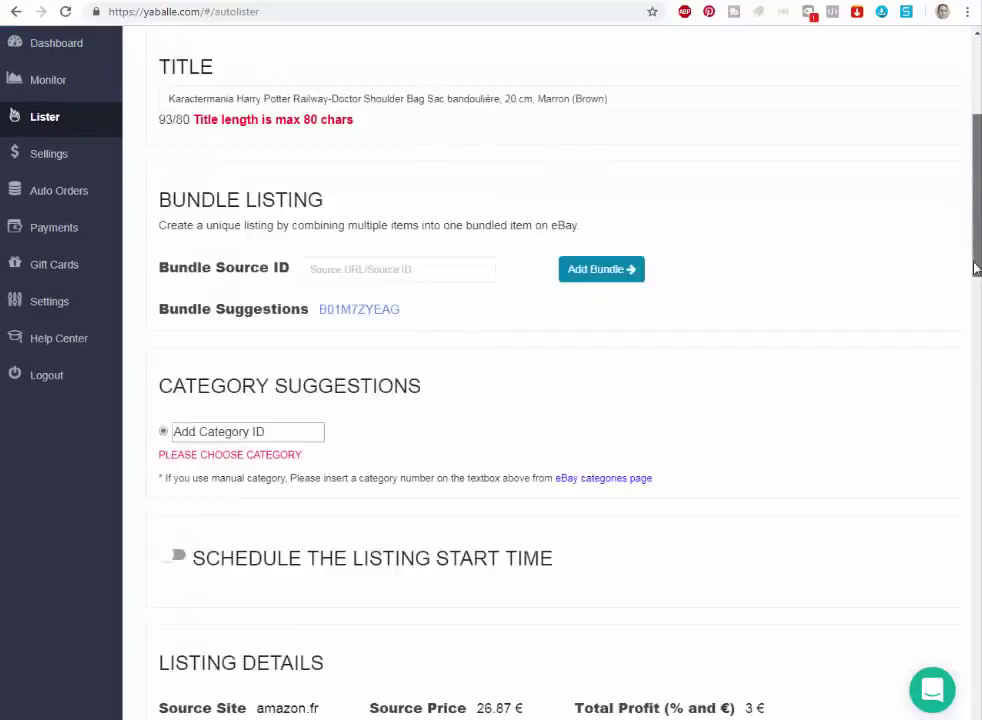
scroll(958, 454, "down", 3)
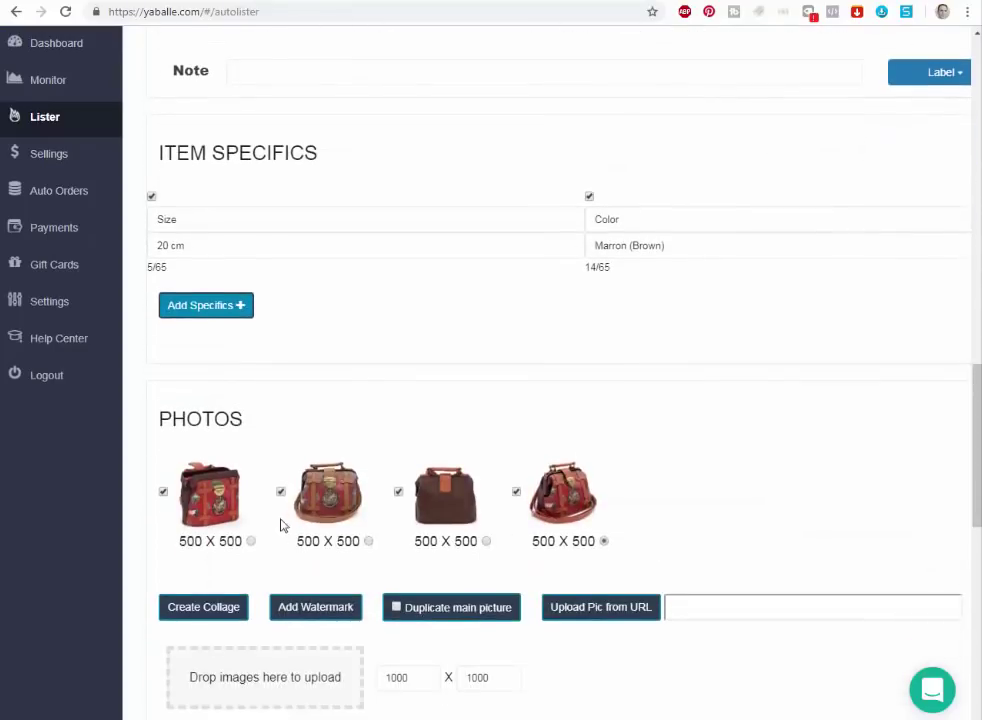
scroll(519, 510, "up", 12)
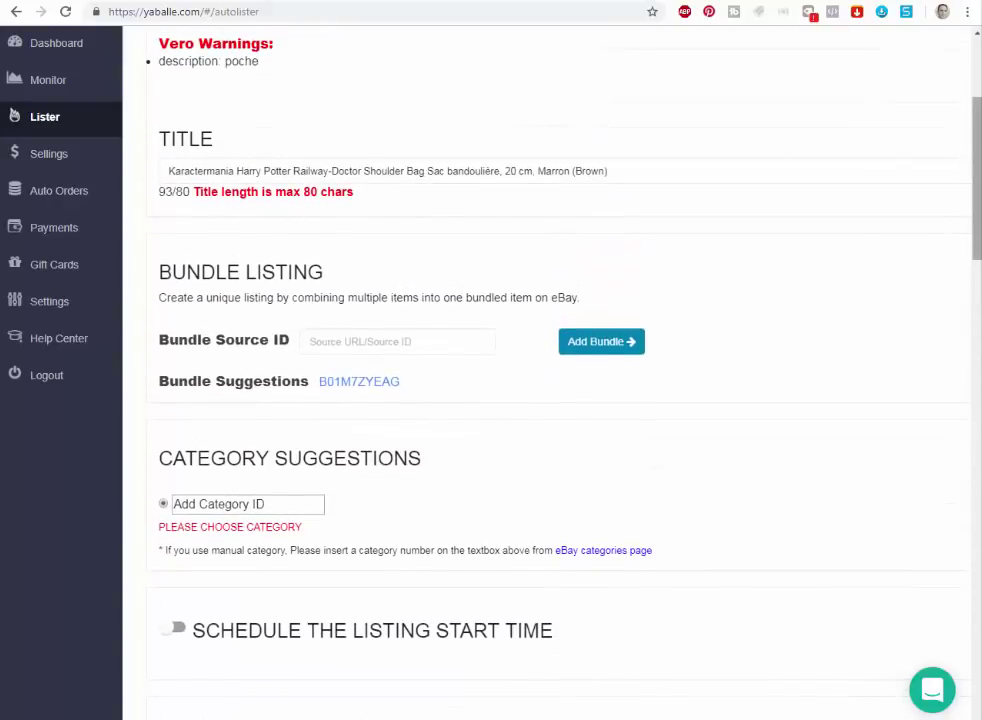
scroll(964, 318, "down", 6)
scroll(955, 590, "down", 12)
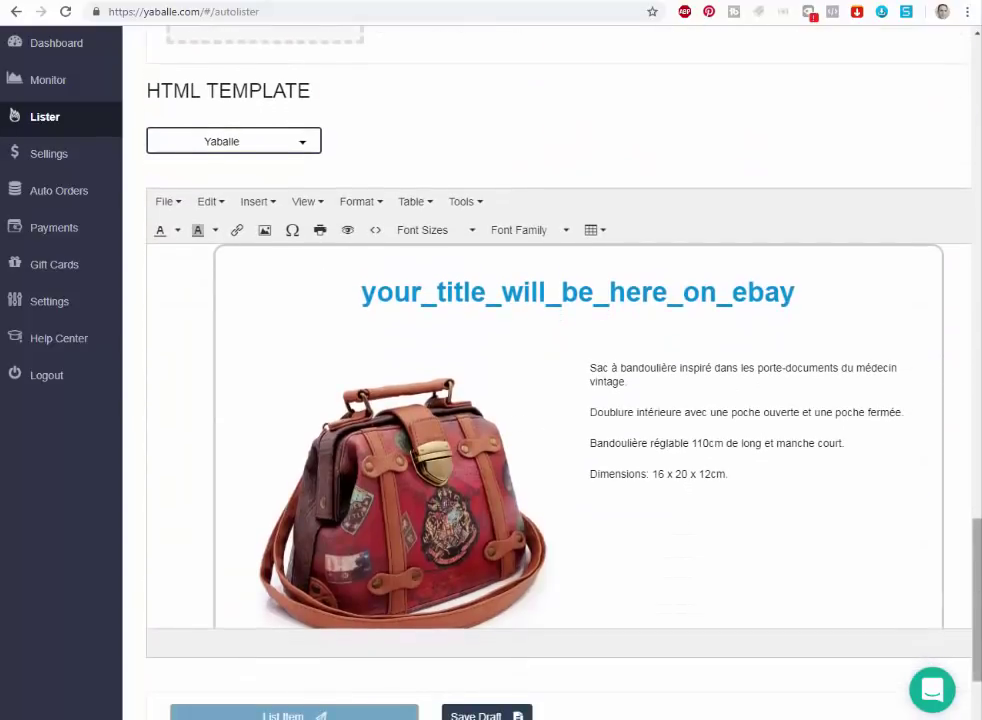
scroll(450, 570, "down", 2)
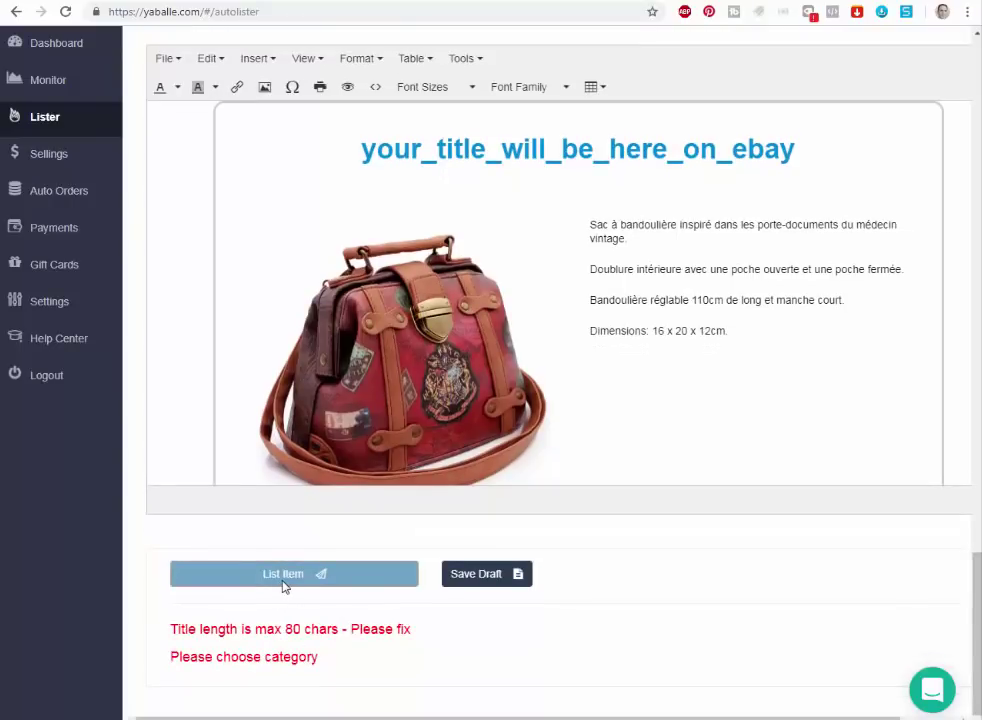
left_click_drag(174, 631, 335, 630)
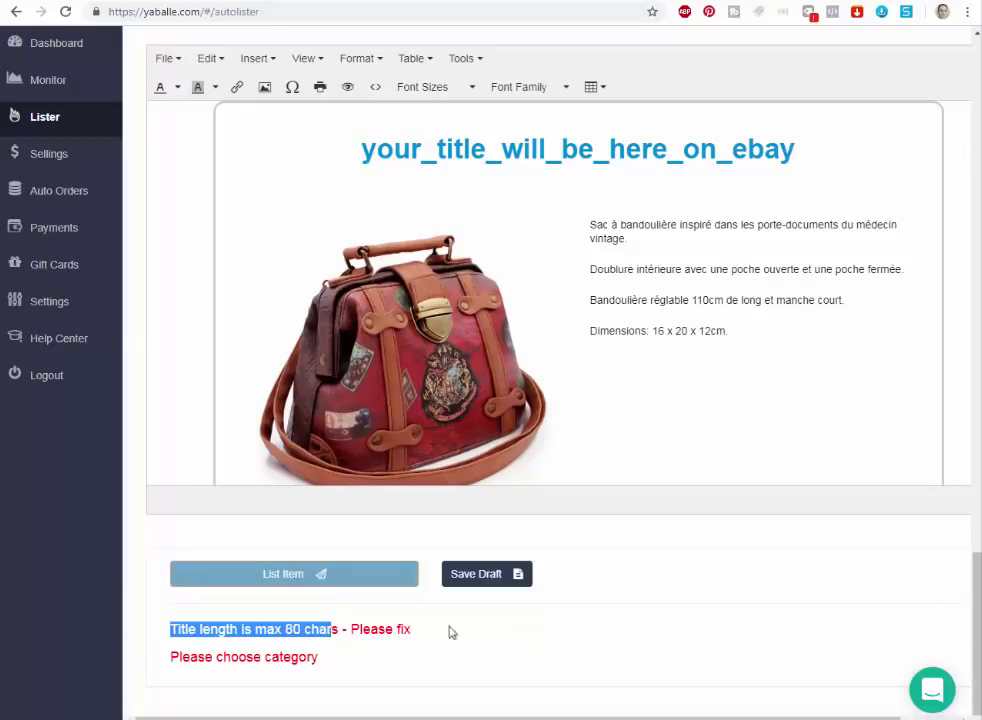
Remove "Marron (Brown)" from the end of the bag's listing title and recheck the listing requirements.
scroll(488, 111, "up", 12)
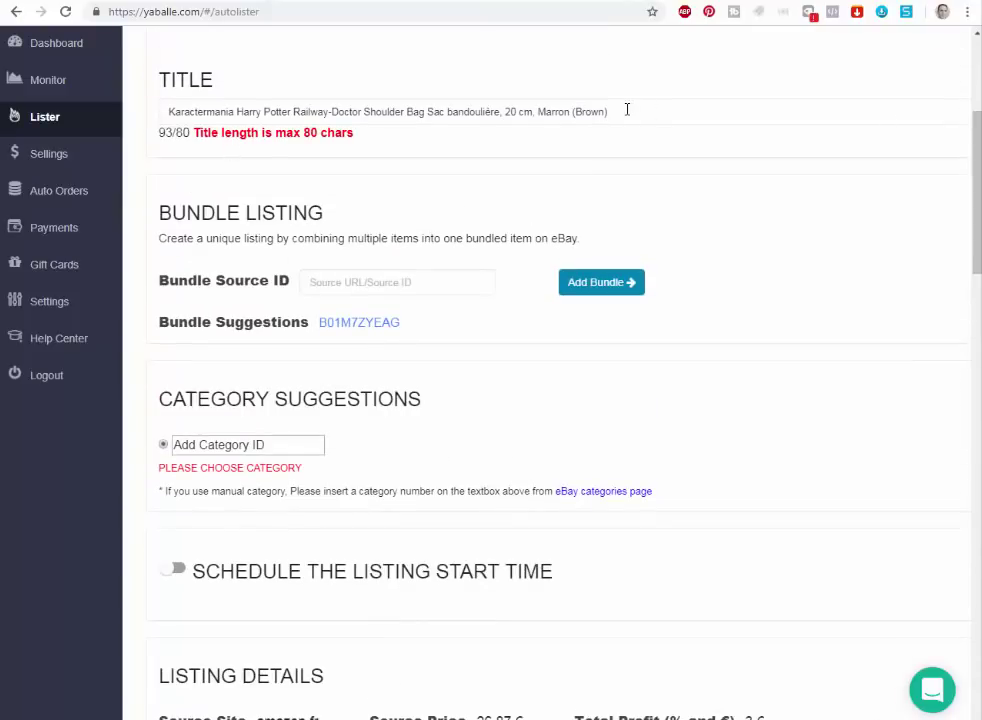
left_click_drag(627, 109, 548, 116)
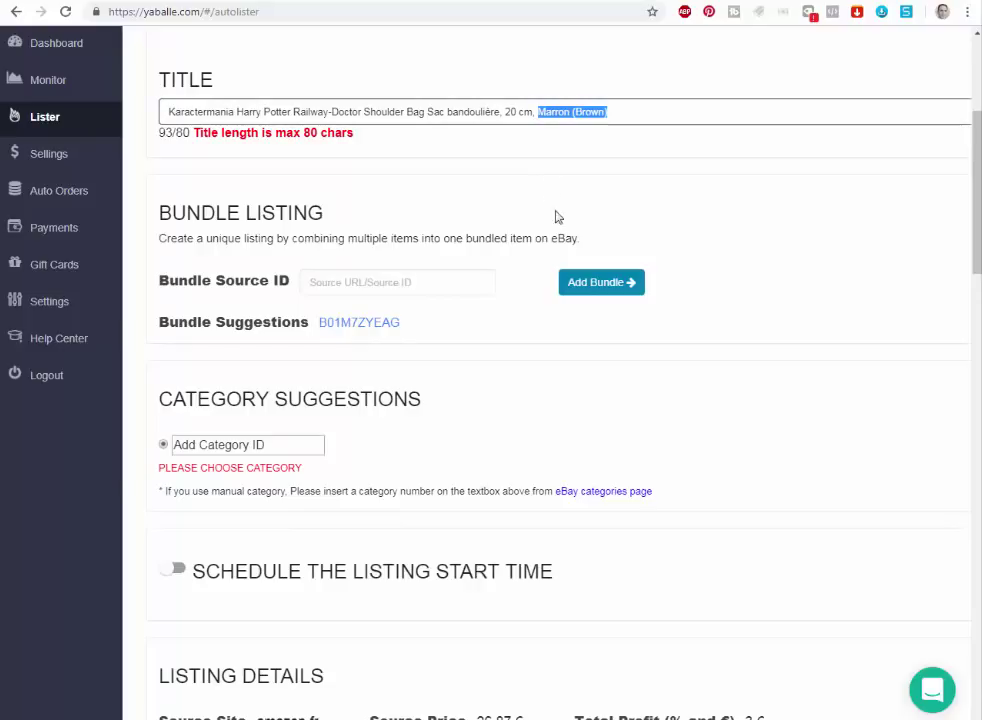
key("BackSpace")
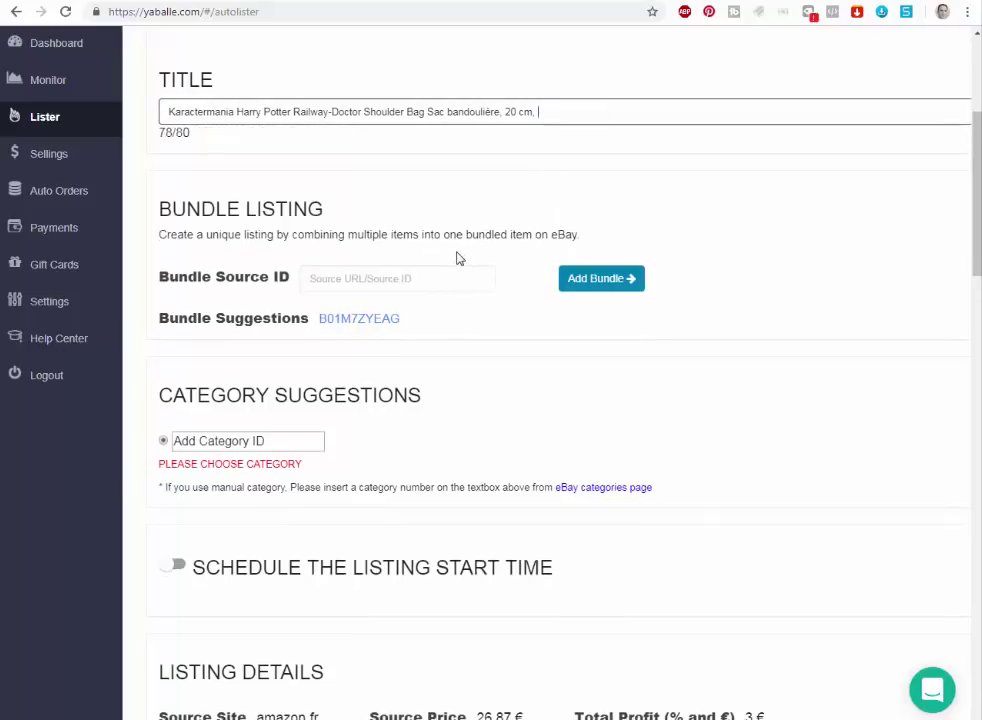
scroll(362, 138, "down", 10)
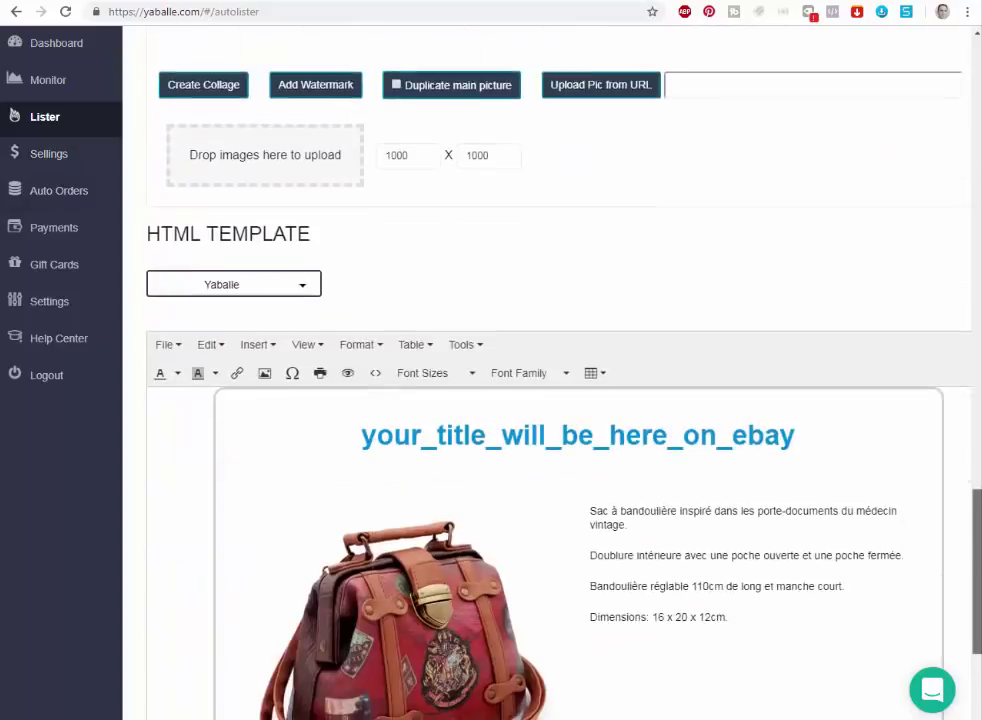
scroll(407, 710, "down", 3)
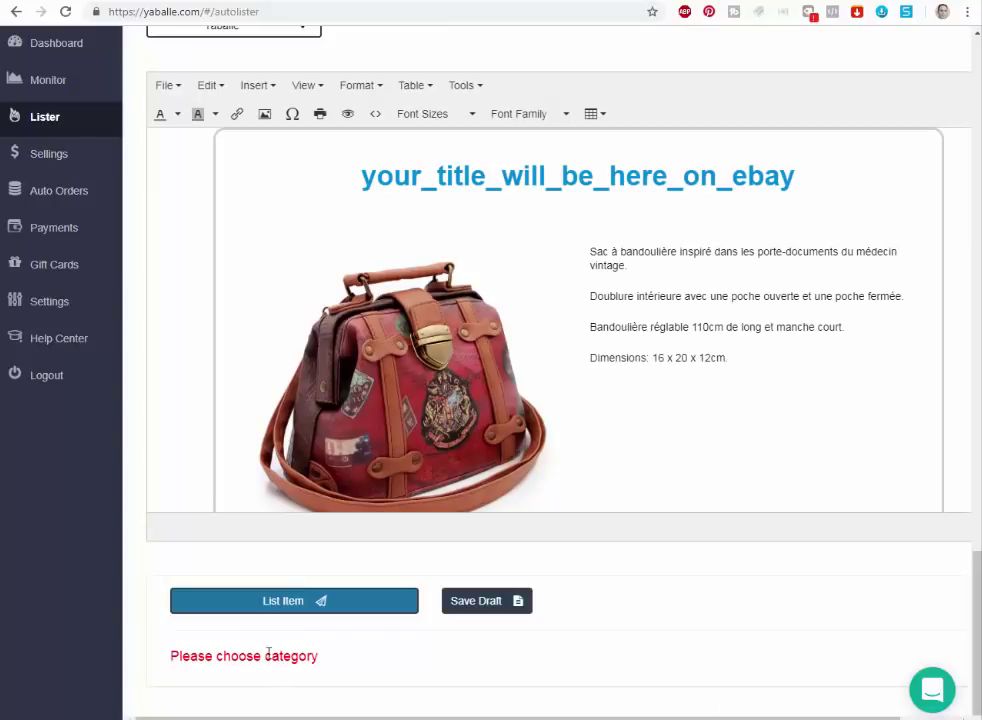
scroll(570, 628, "up", 15)
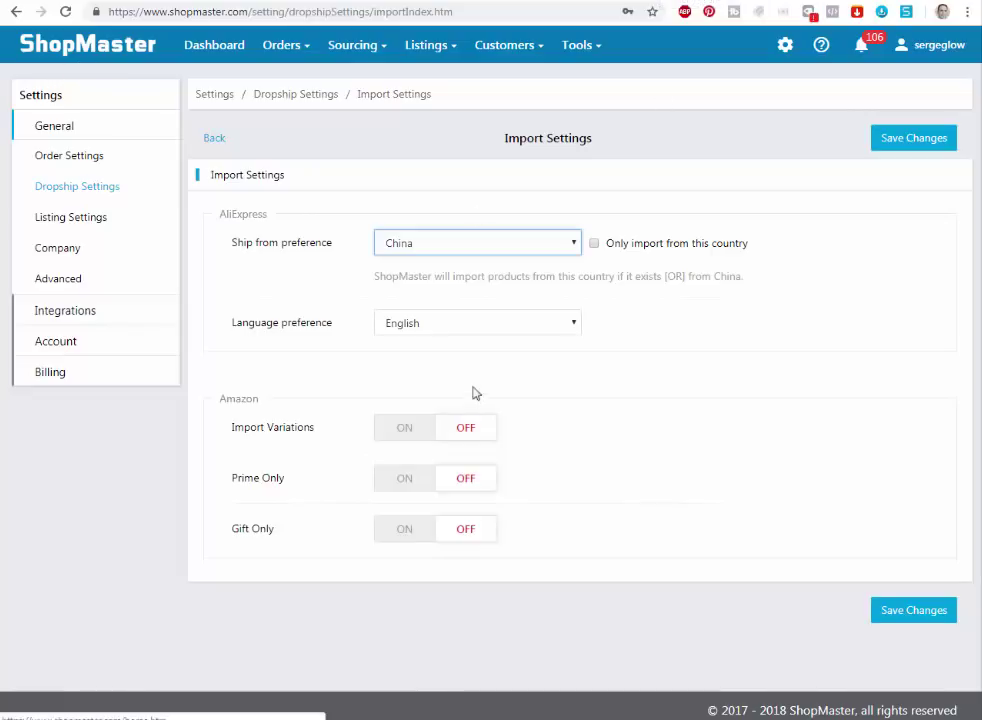
Switch from ShopMaster to the exported Excel sheet and highlight the Amazon URL column down to row 15 to examine it.
left_click(577, 45)
left_click(668, 1)
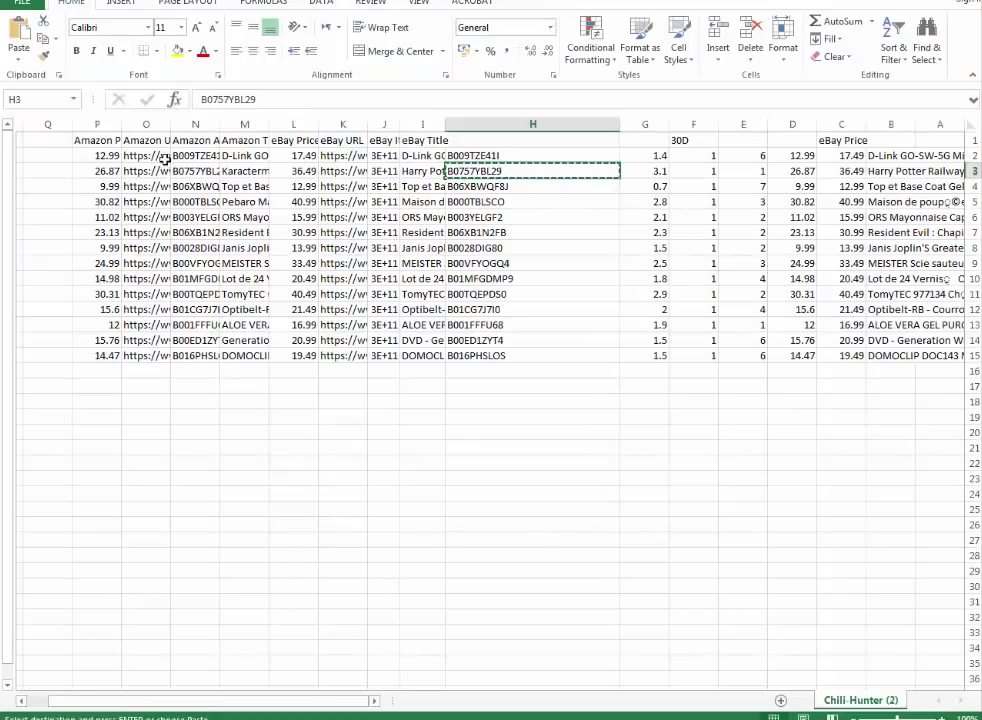
left_click_drag(140, 141, 143, 360)
left_click(145, 400)
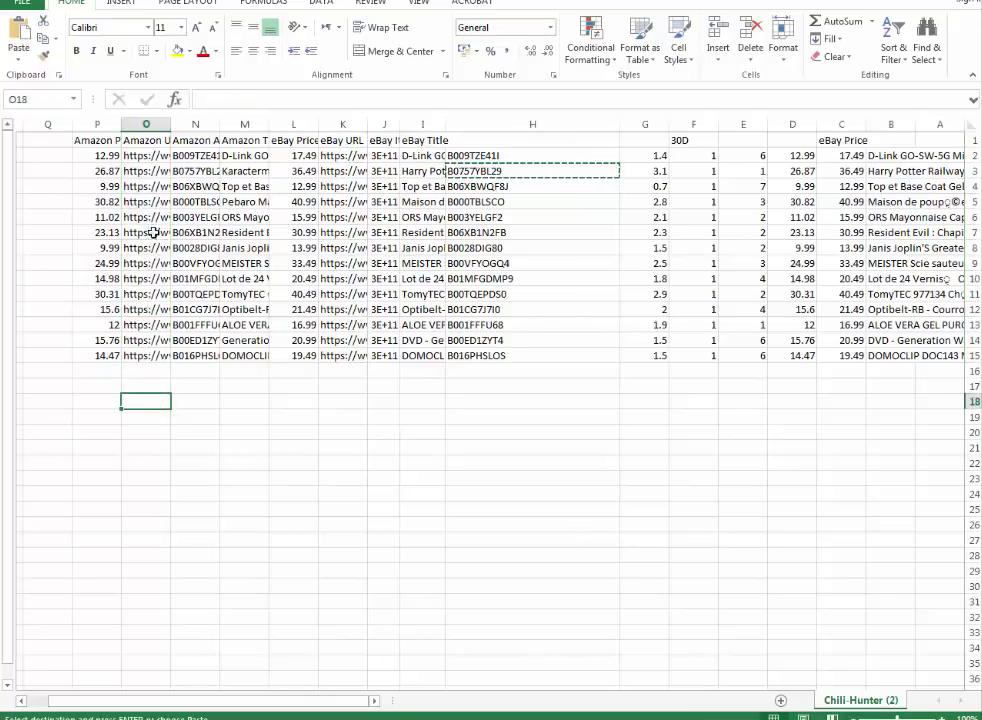
Copy the Amazon URLs in cells O2 through O15 of the exported sheet.
left_click(157, 157)
left_click_drag(157, 160, 147, 355)
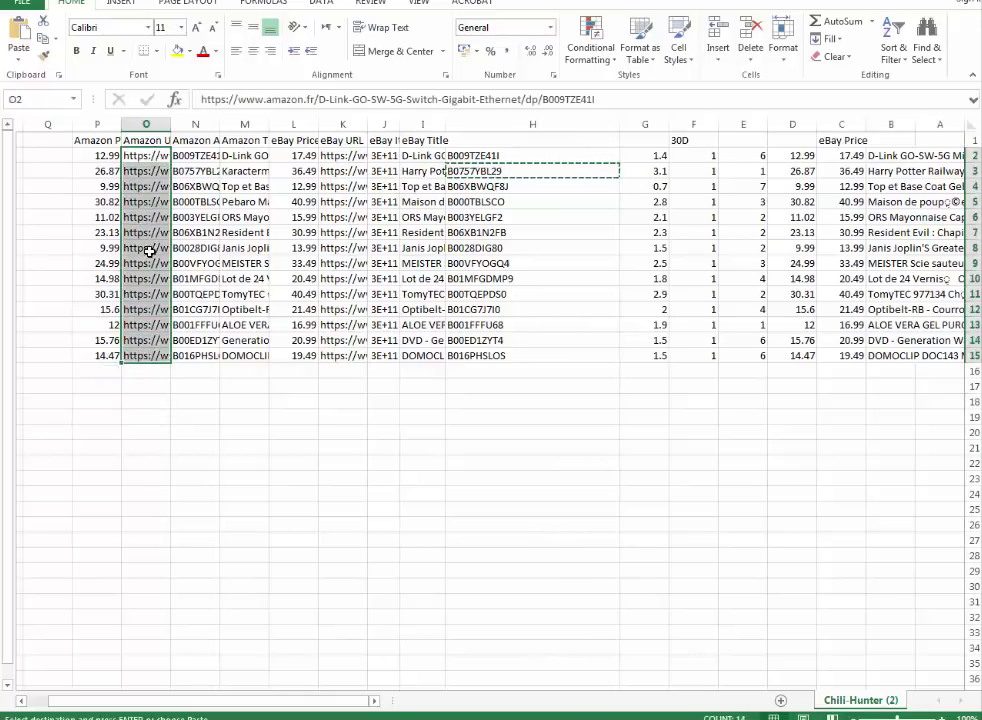
right_click(162, 221)
left_click(197, 256)
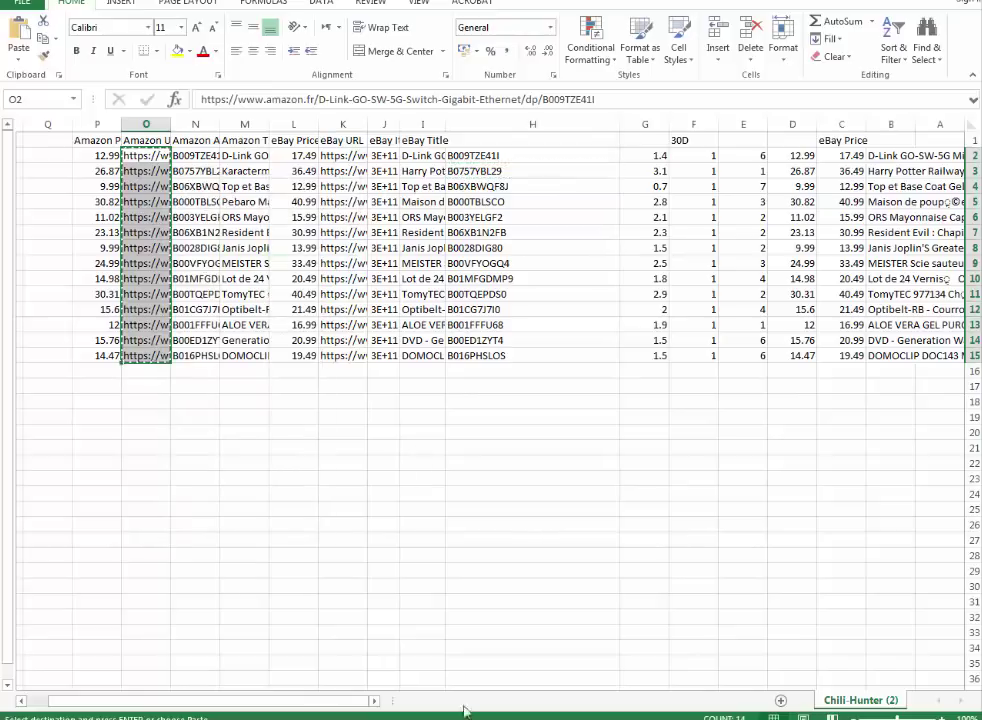
Switch to ShopMaster, paste the copied Amazon URLs into the bulk product importer, and import them.
left_click(453, 690)
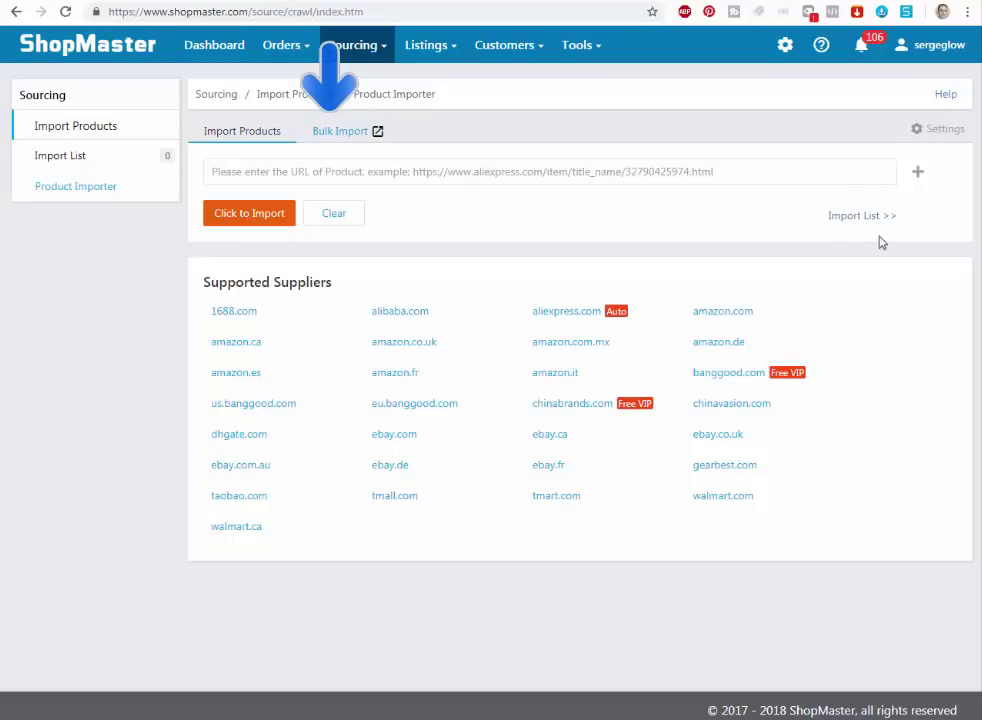
left_click(340, 133)
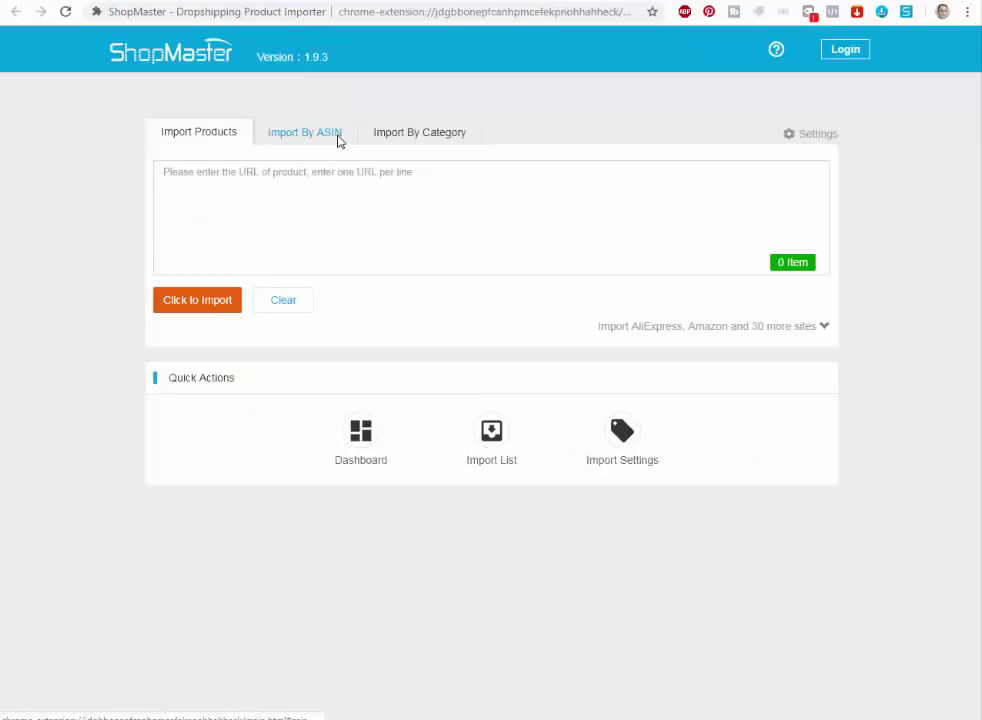
right_click(296, 194)
left_click(322, 284)
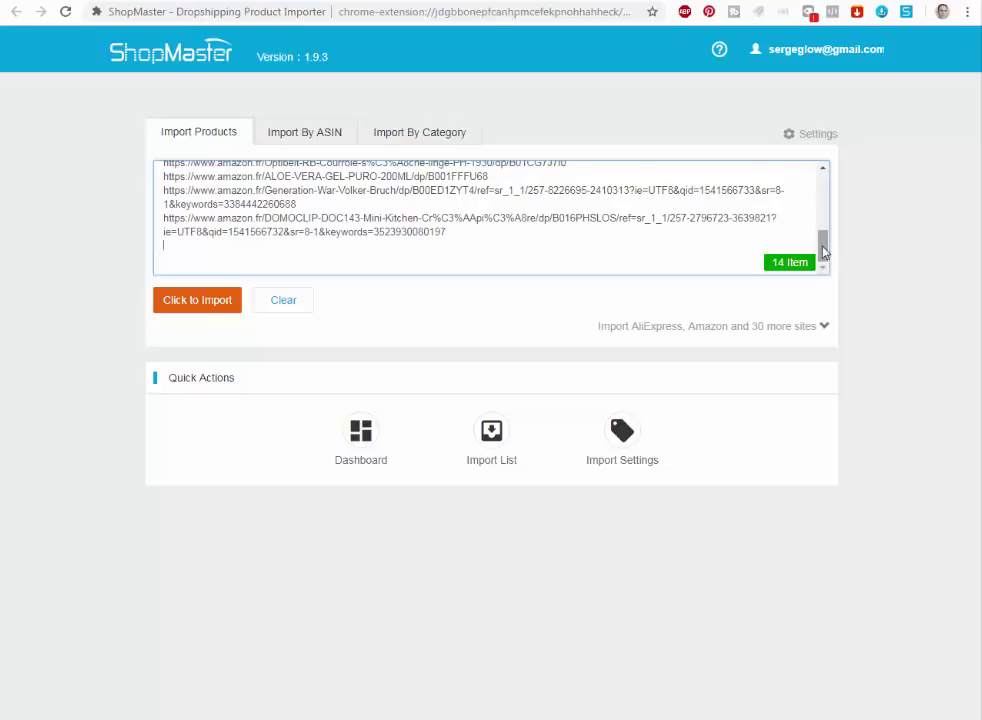
left_click_drag(823, 252, 824, 186)
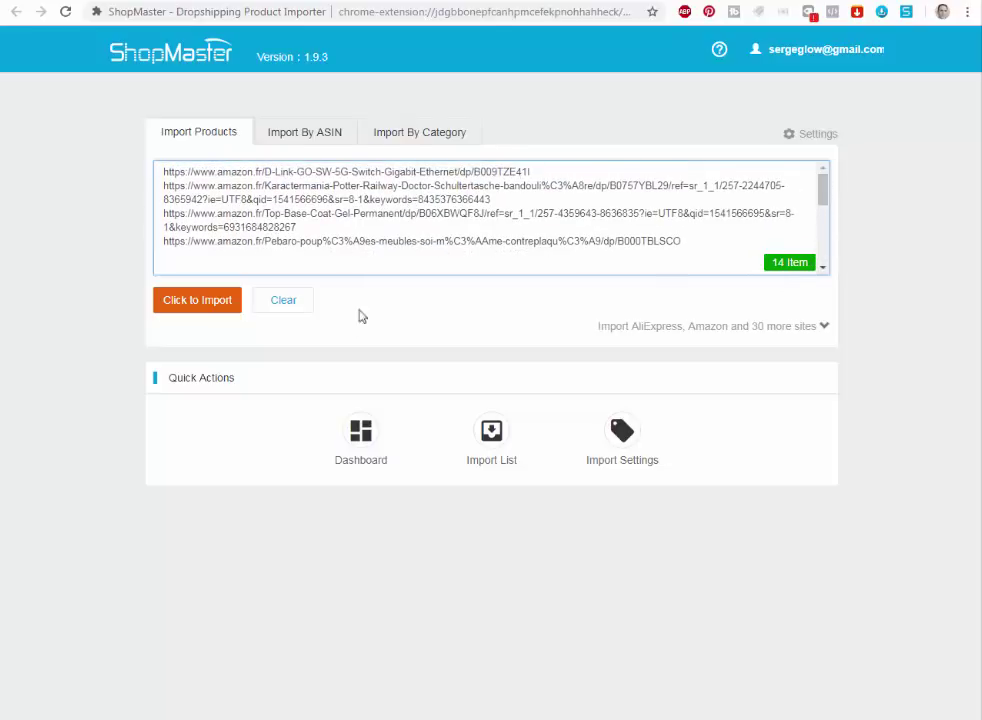
left_click(195, 309)
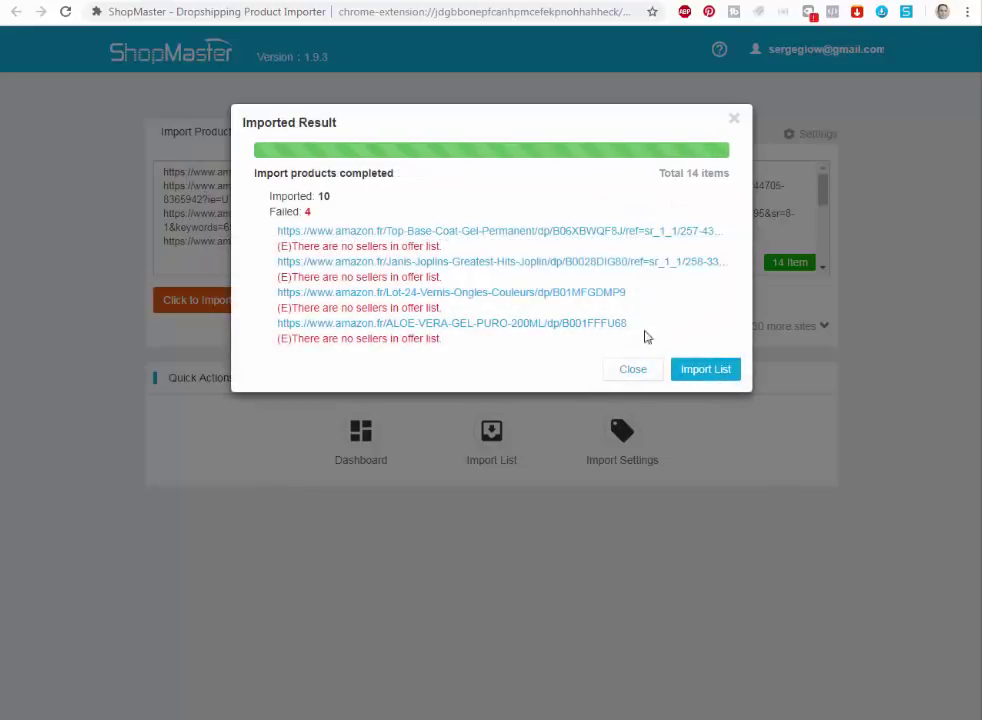
Open ShopMaster's import list and look through the newly imported products from the latest to the Harry Potter bag.
left_click(697, 369)
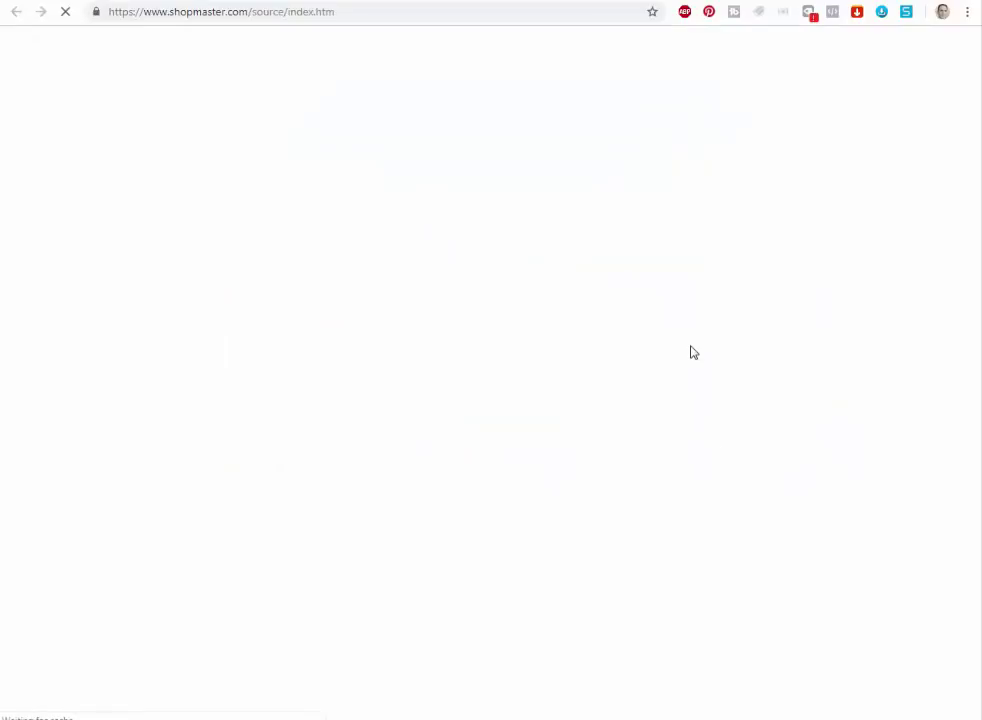
scroll(975, 362, "down", 3)
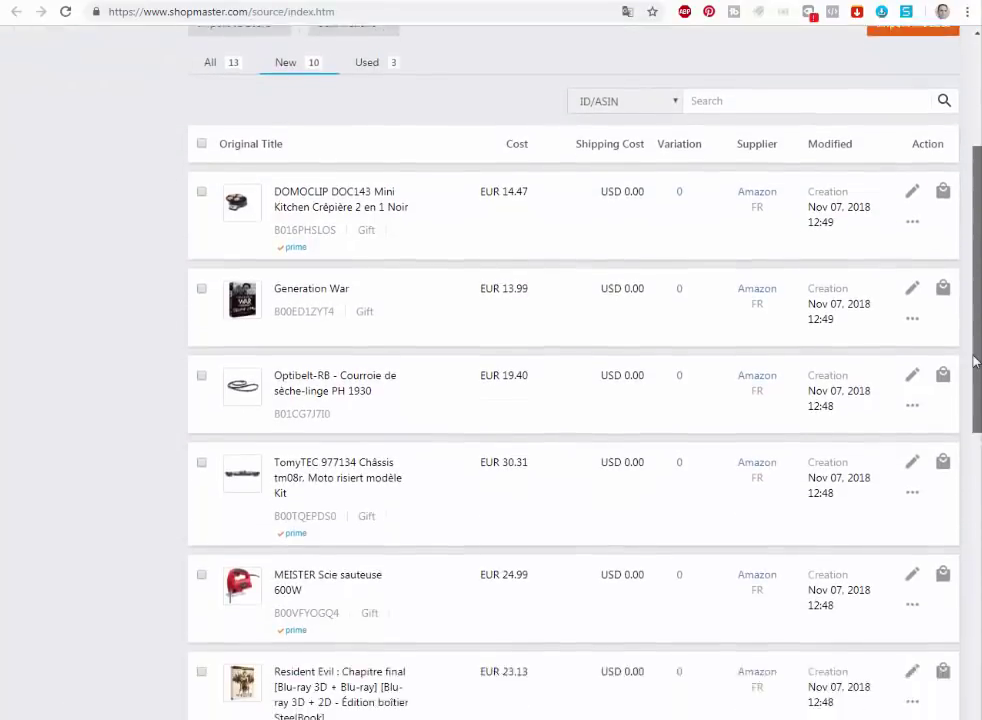
left_click_drag(975, 362, 975, 539)
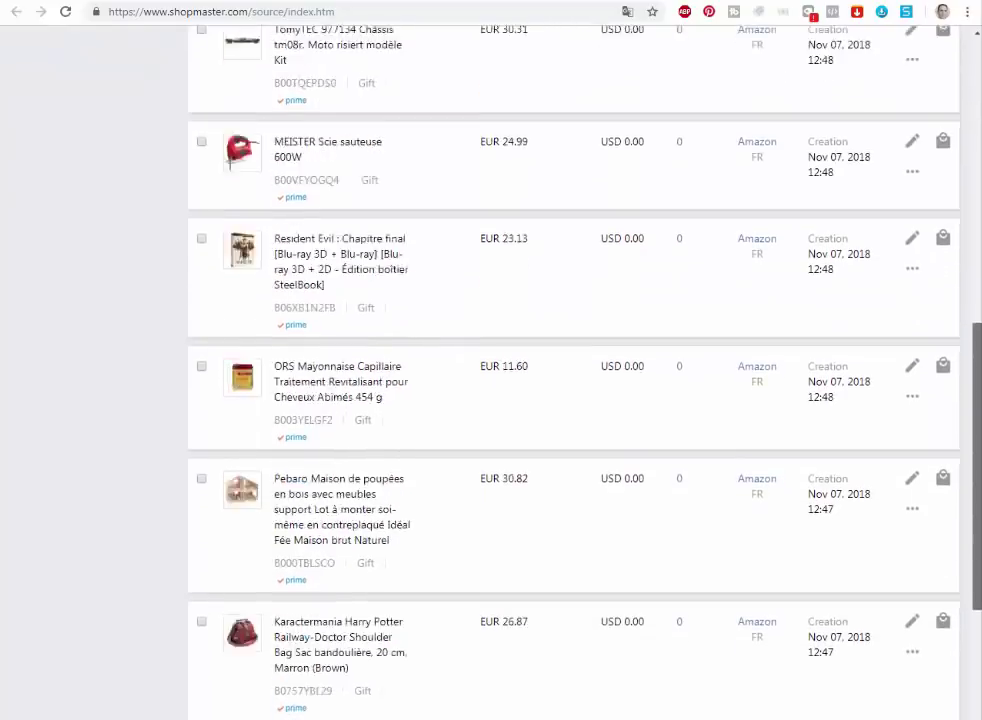
scroll(395, 421, "up", 5)
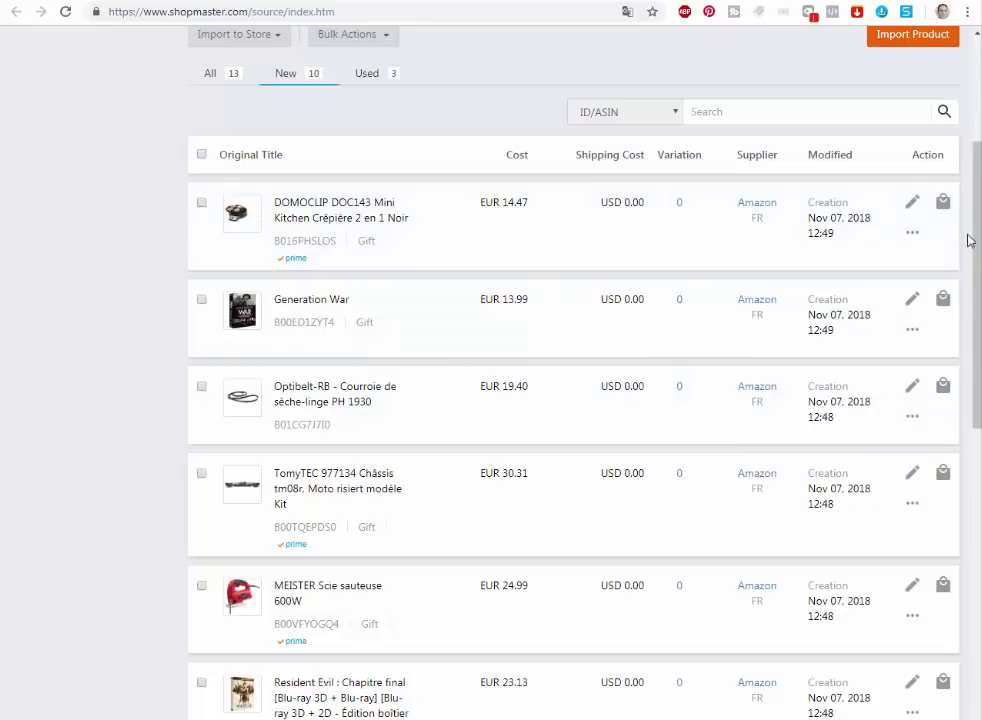
scroll(971, 202, "up", 1)
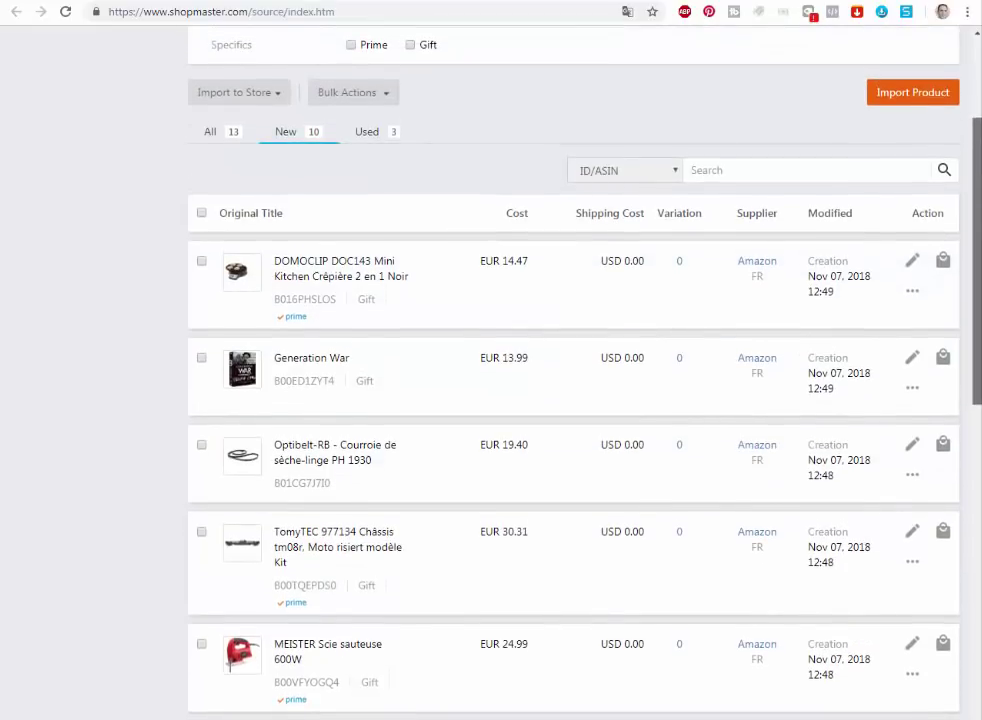
scroll(975, 175, "up", 2)
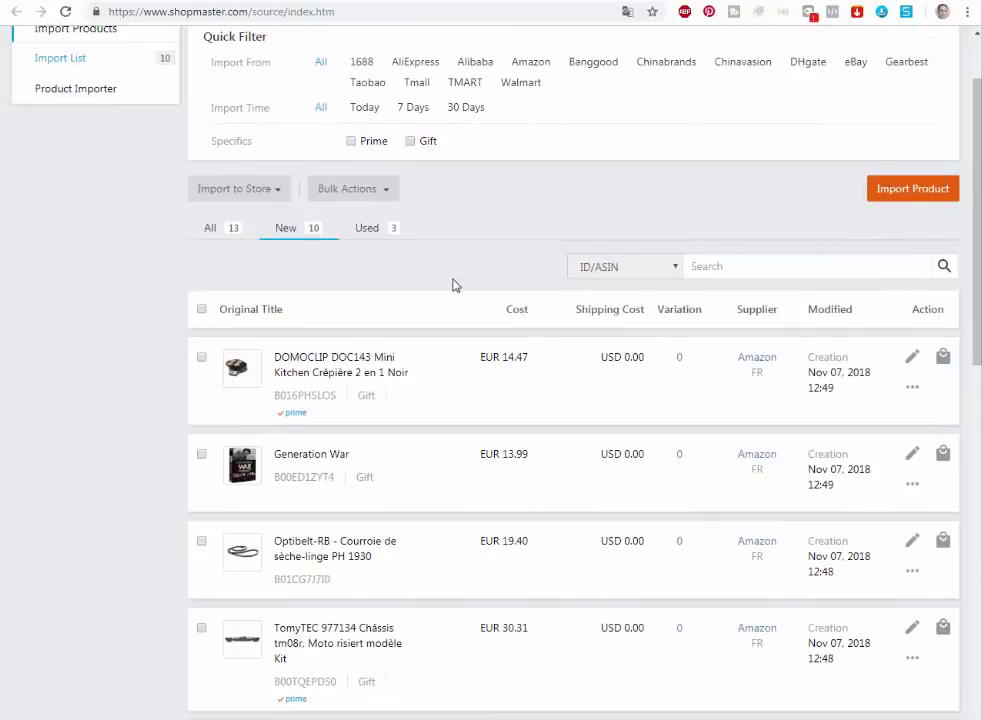
Select all new products in the import list and check which stores they can be imported to.
left_click(201, 310)
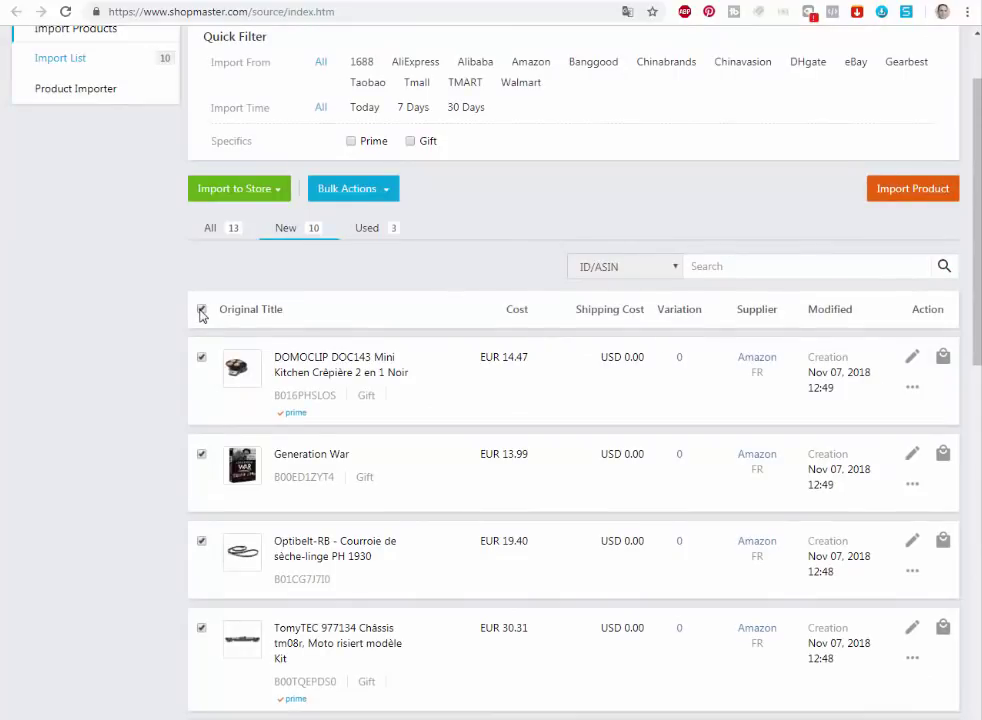
left_click(289, 199)
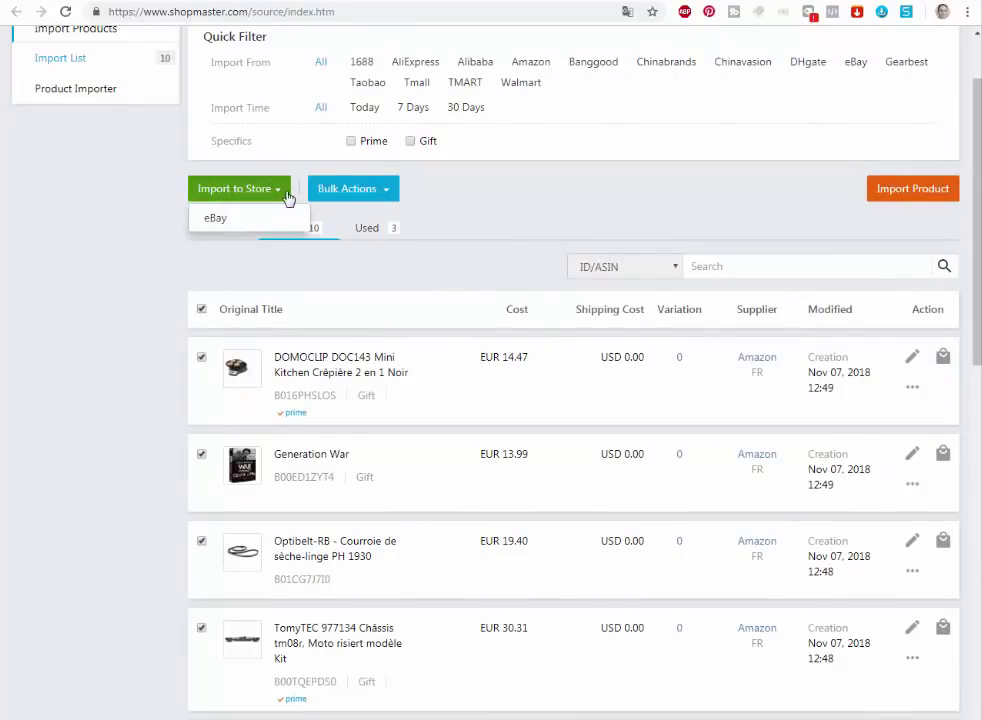
left_click(285, 196)
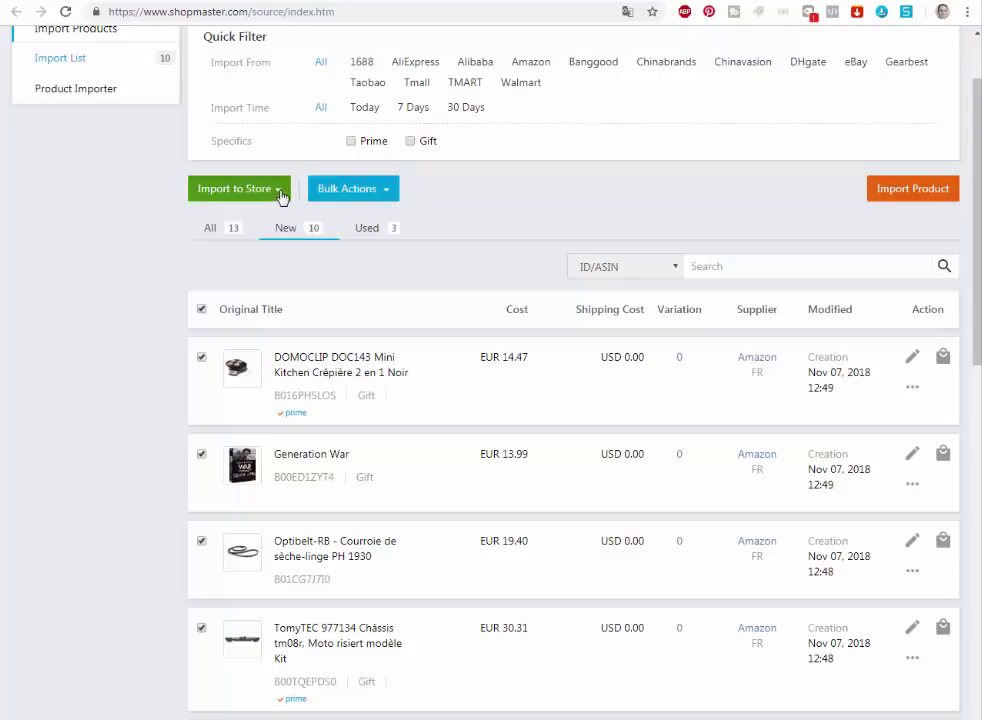
left_click(281, 193)
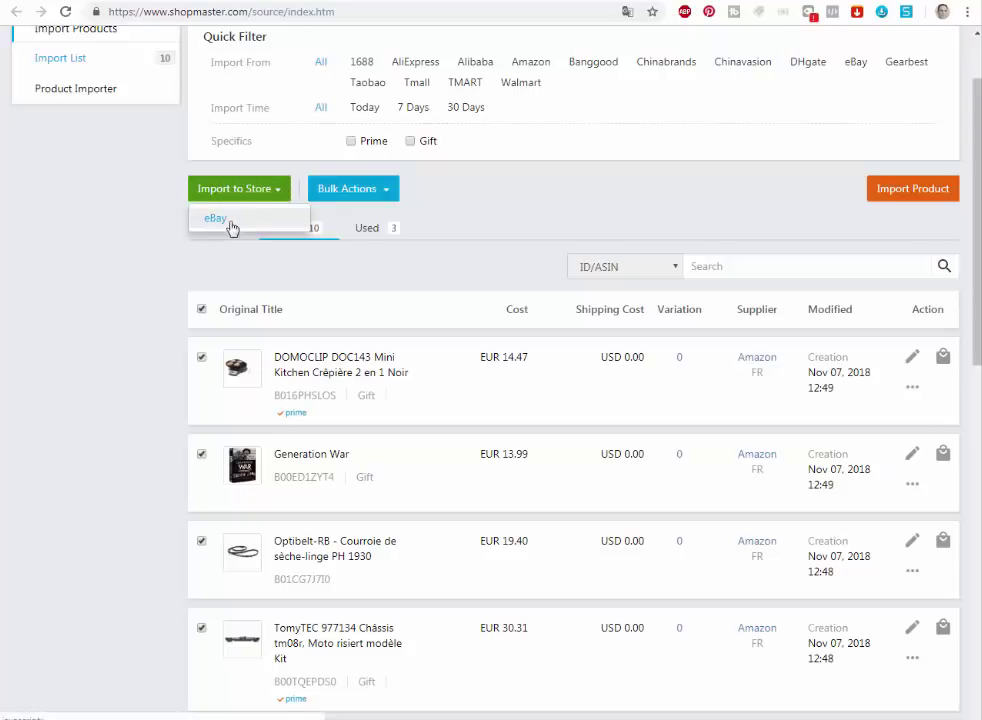
left_click(96, 305)
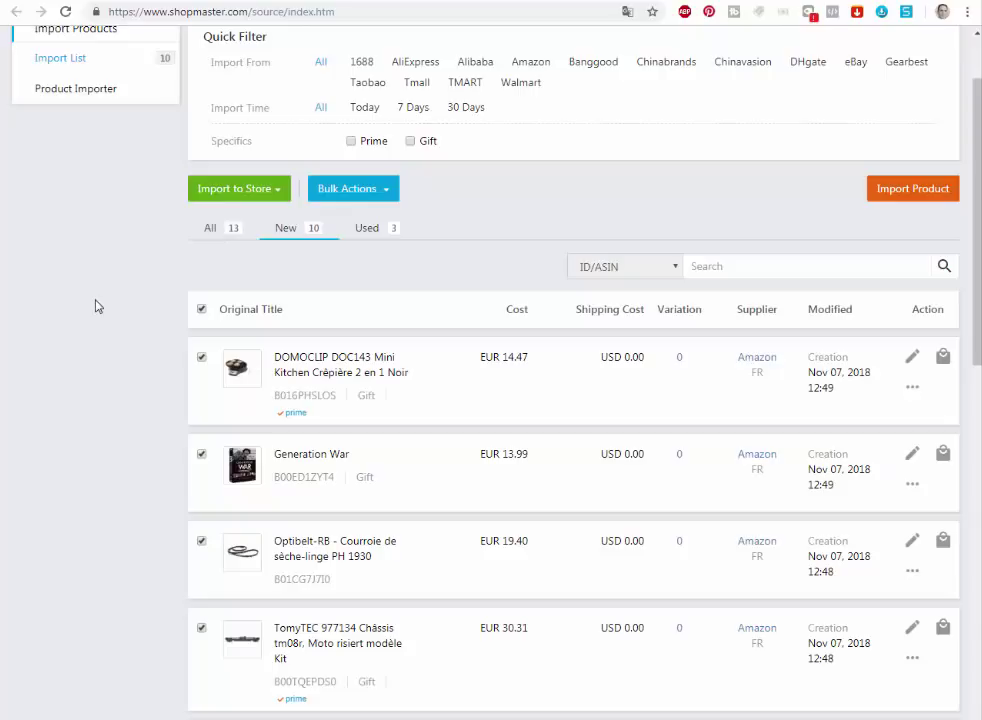